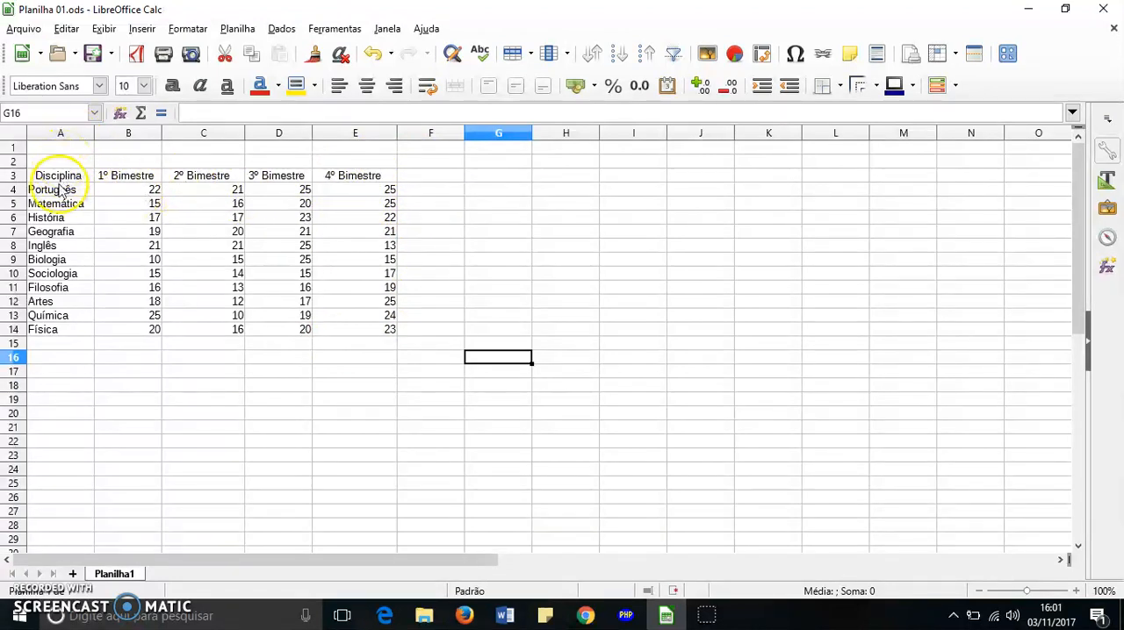
Make the header cells A3:E3 bold and centre them horizontally
left_click_drag(58, 180, 367, 182)
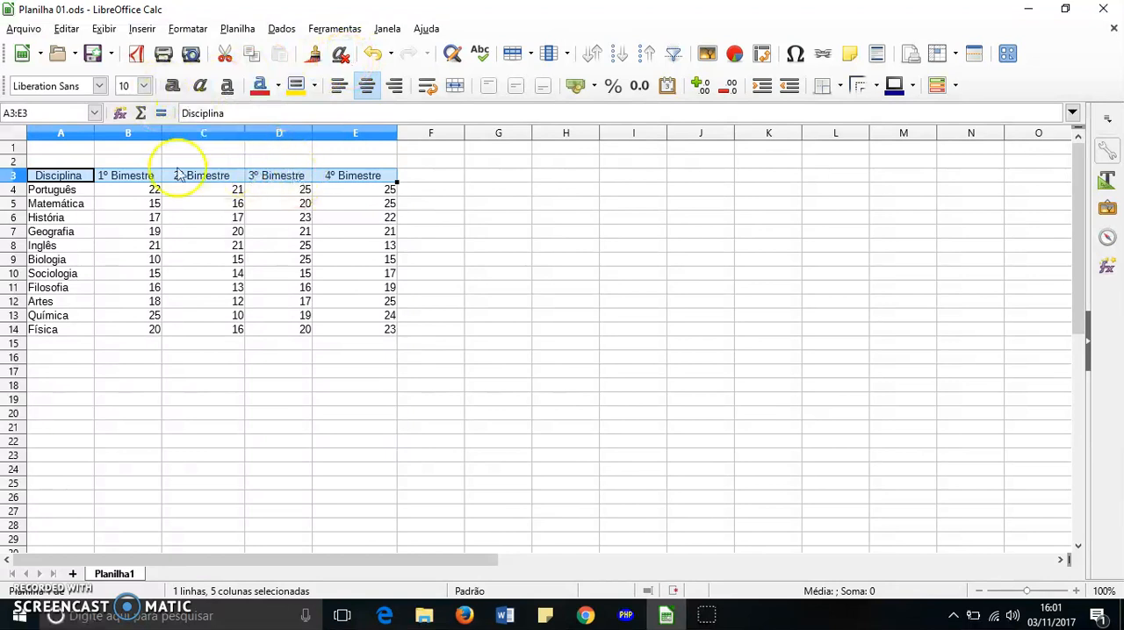
left_click(173, 86)
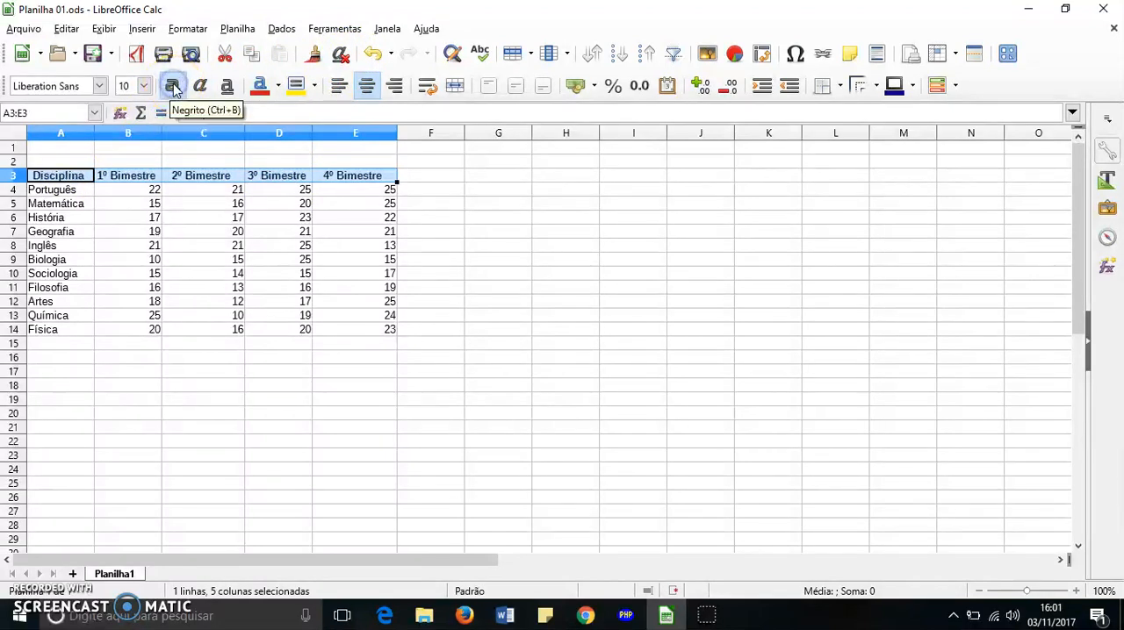
left_click(372, 89)
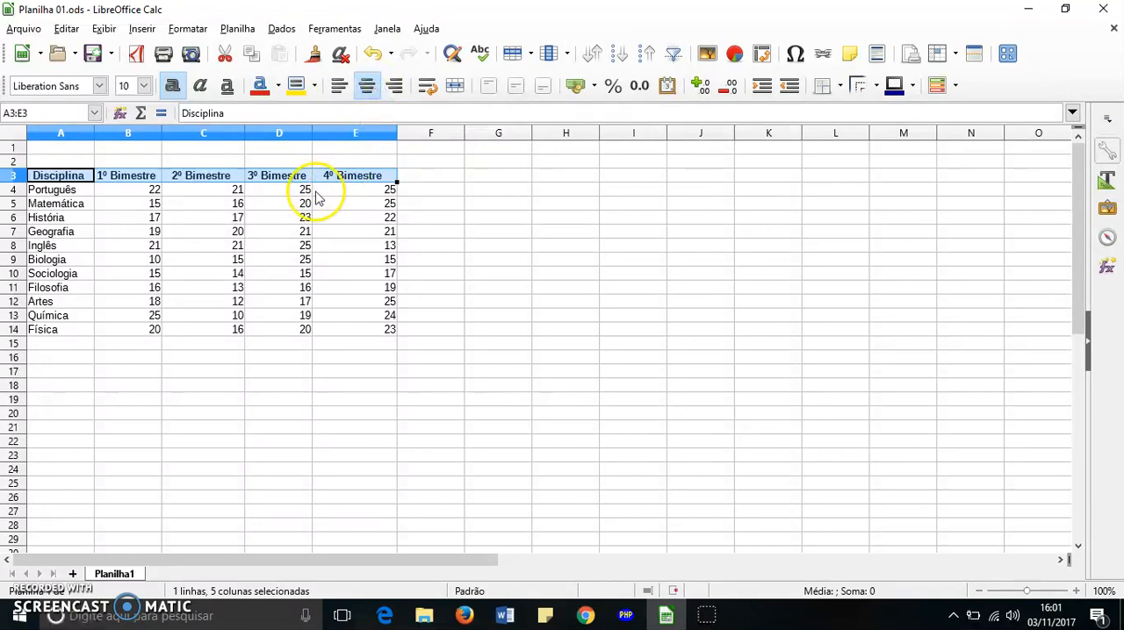
left_click(134, 387)
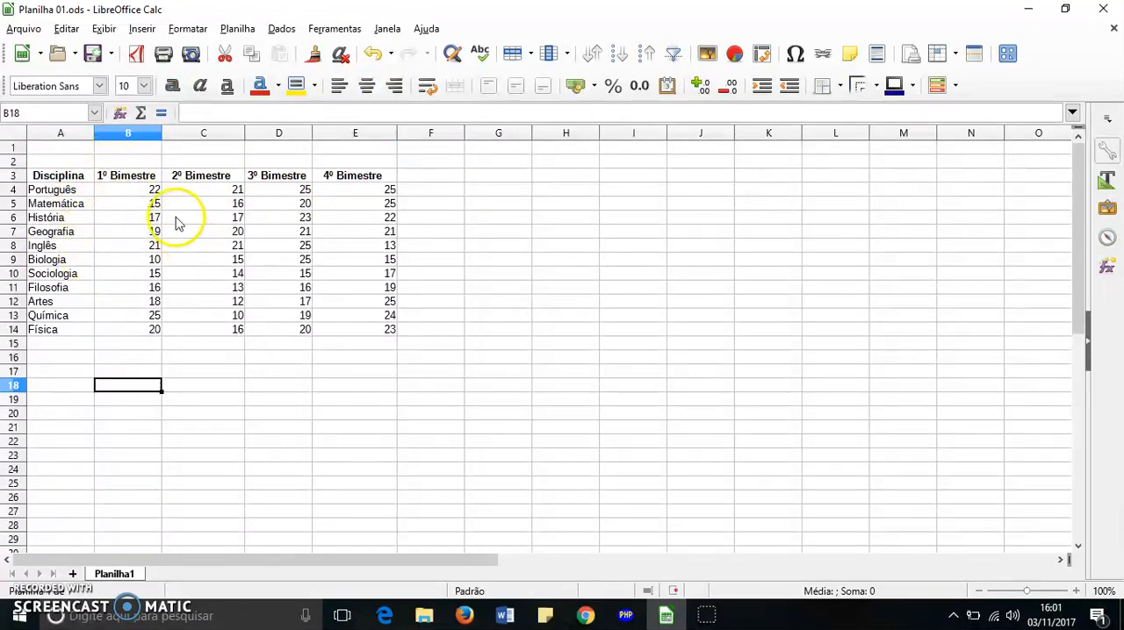
Show the bimester grades in B4:E14 with one decimal place and centre them horizontally
left_click(153, 194)
left_click_drag(152, 200, 384, 327)
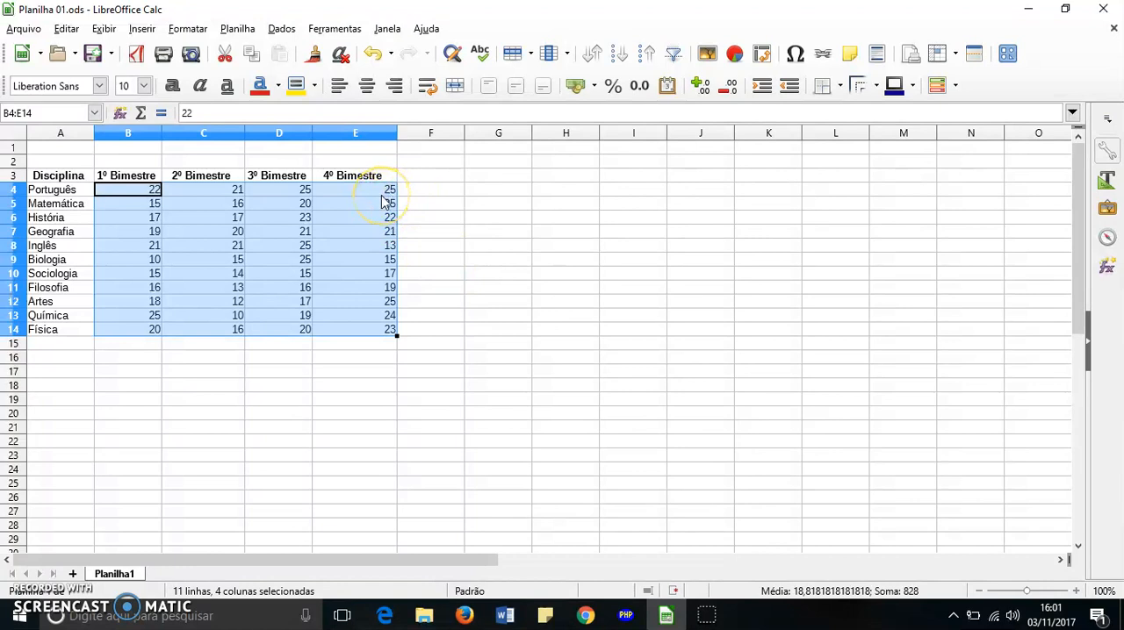
left_click(514, 205)
left_click(156, 193)
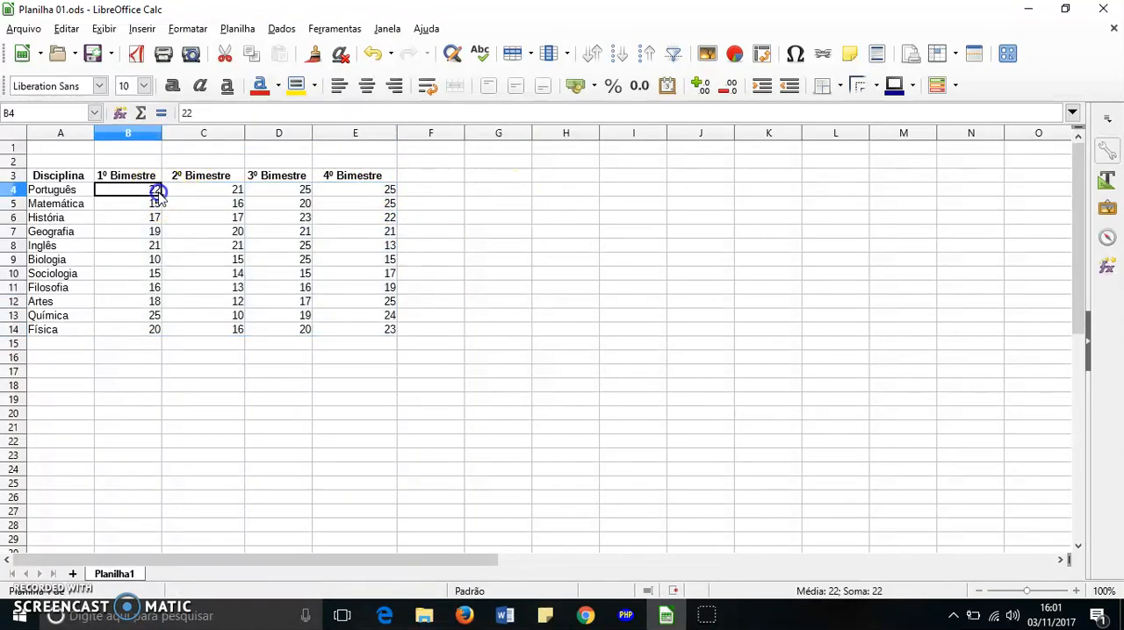
left_click(185, 211)
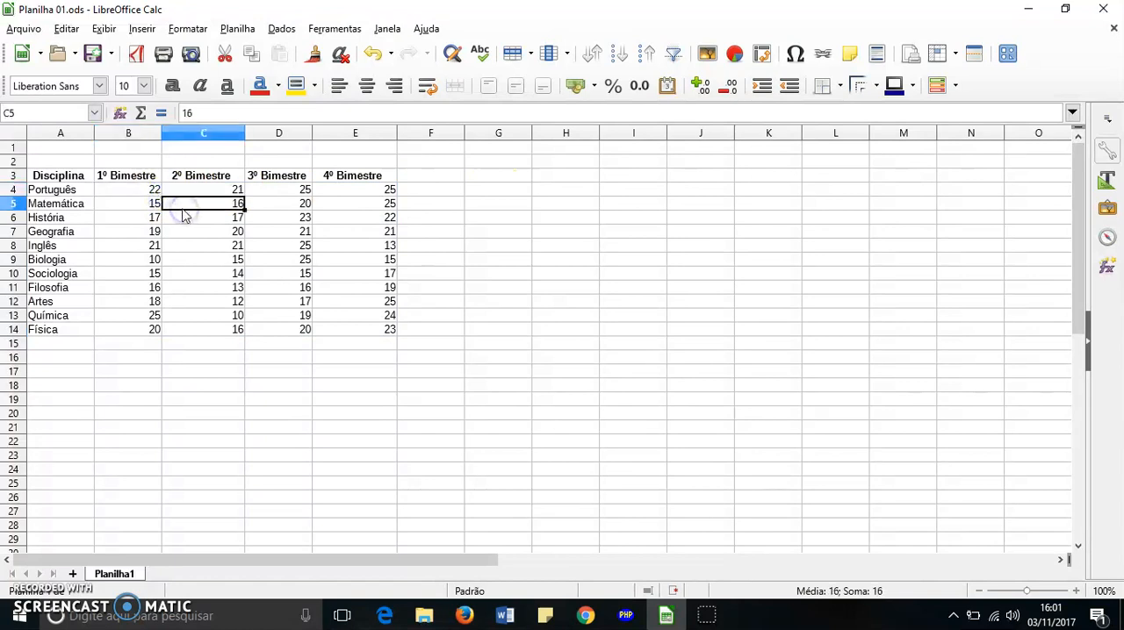
left_click_drag(151, 190, 383, 329)
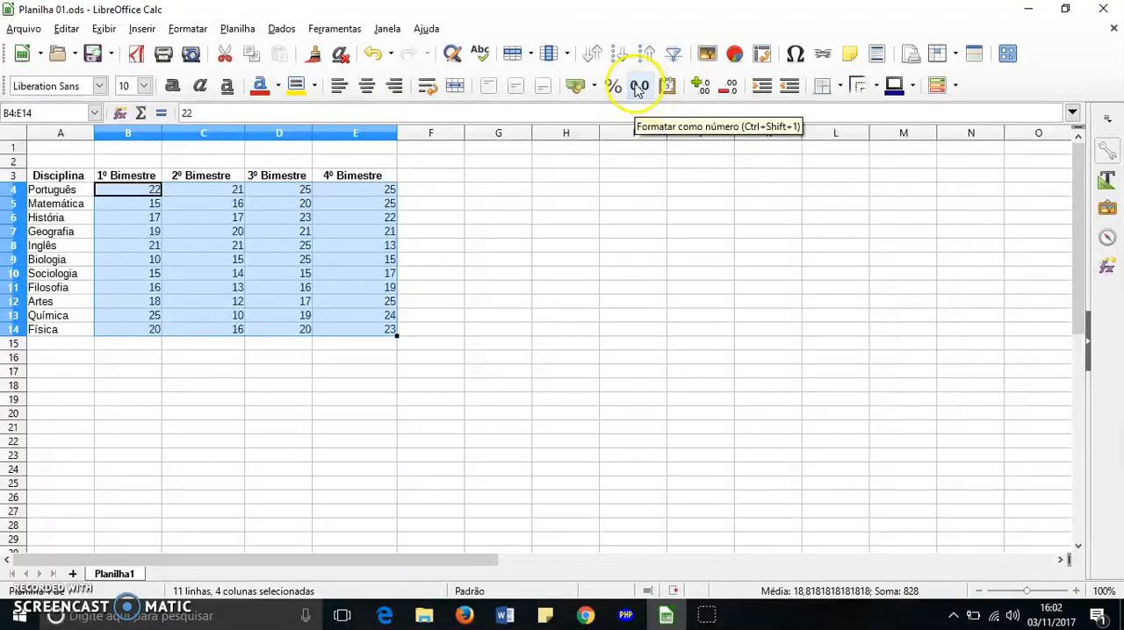
left_click(701, 88)
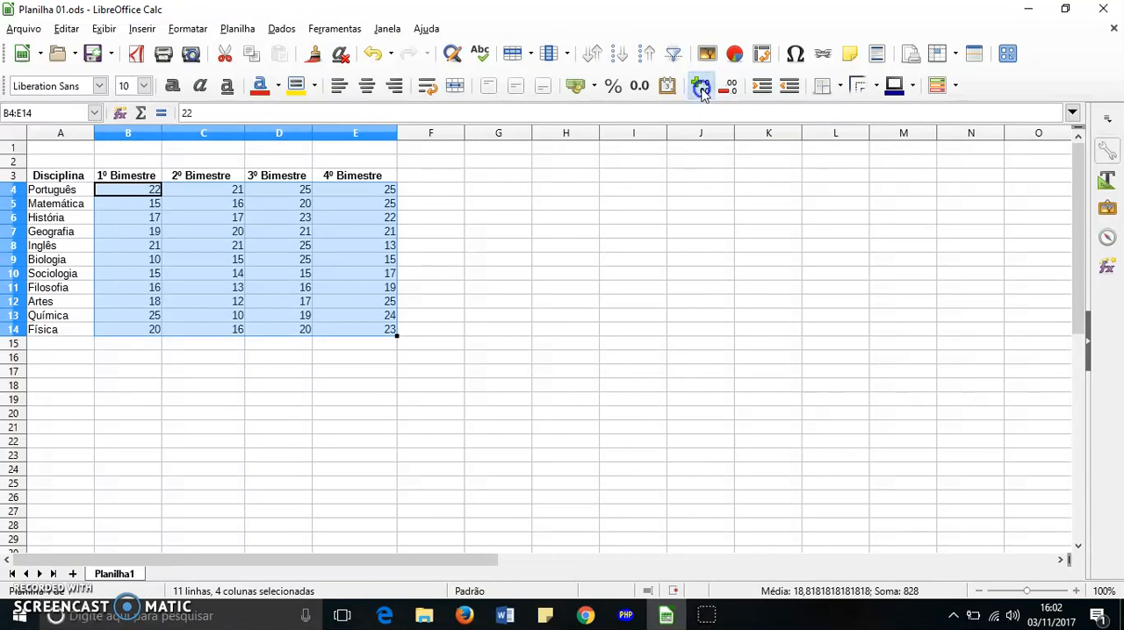
left_click(701, 87)
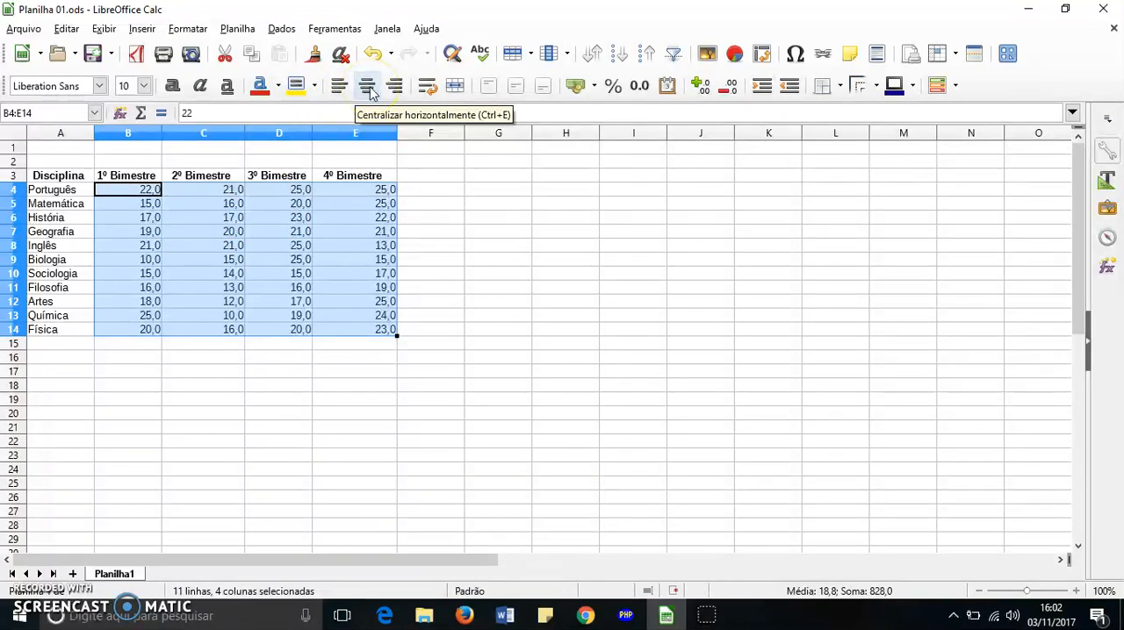
left_click(370, 91)
left_click(430, 246)
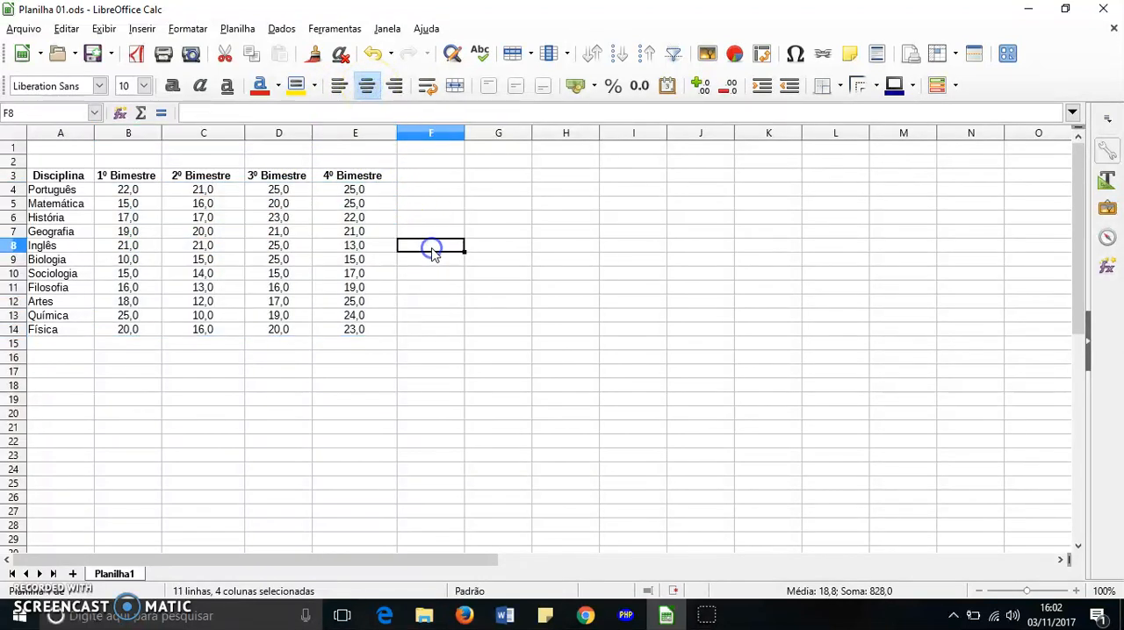
Enter the column heading "Total" in cell F3, beside 4º Bimestre
left_click(457, 330)
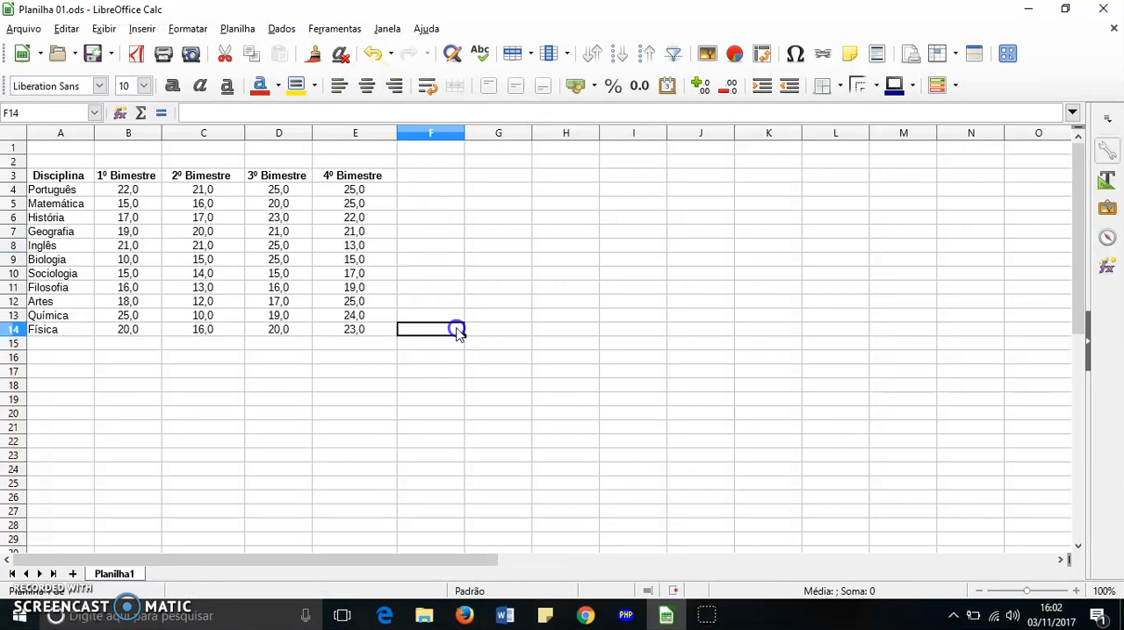
left_click(419, 177)
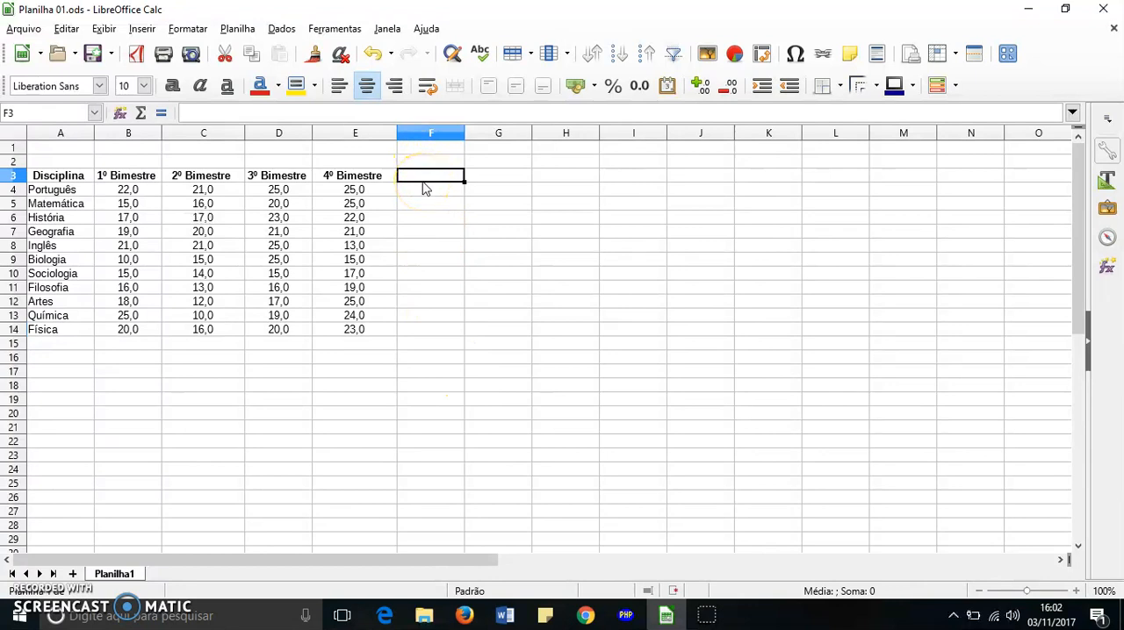
left_click(468, 270)
left_click(439, 179)
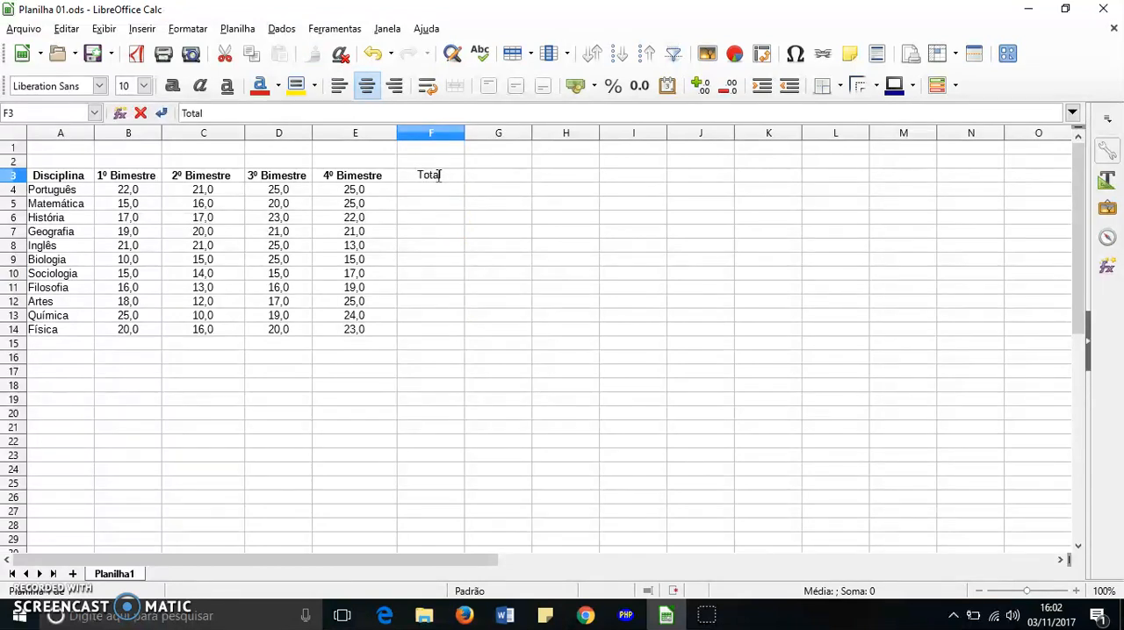
left_click(503, 203)
Make the Total heading in F3 bold
left_click(429, 178)
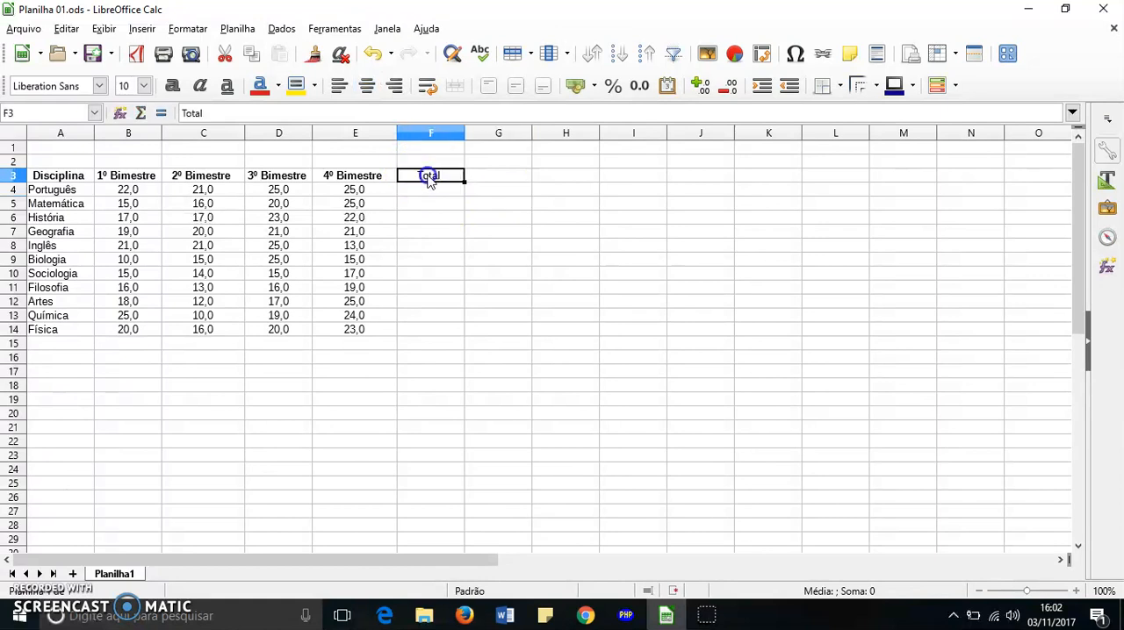
left_click(429, 184)
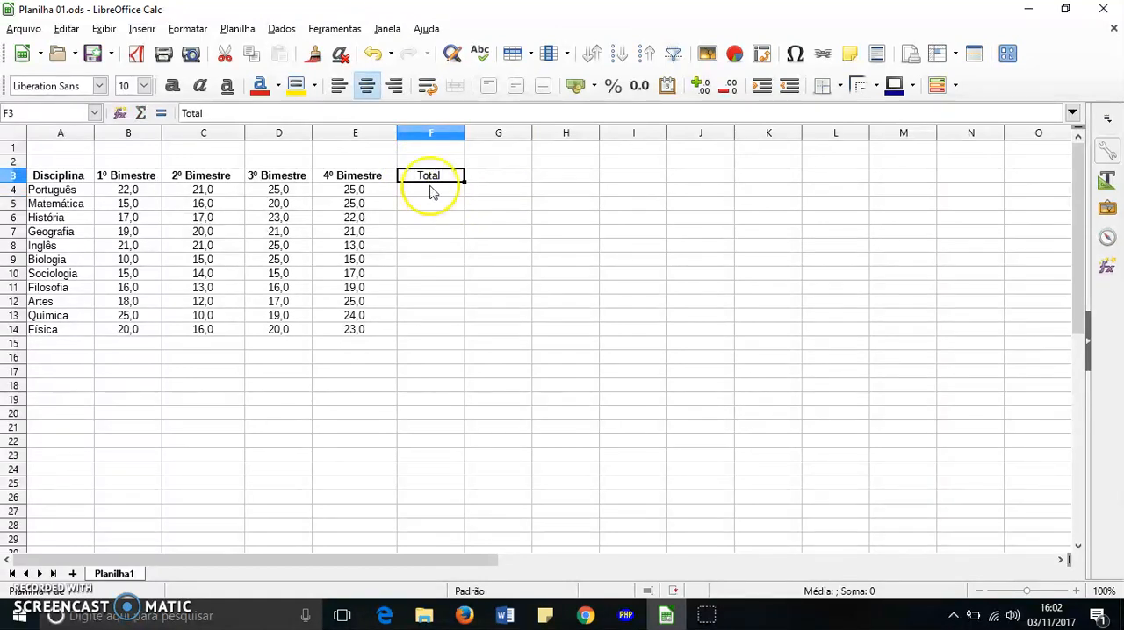
left_click(171, 86)
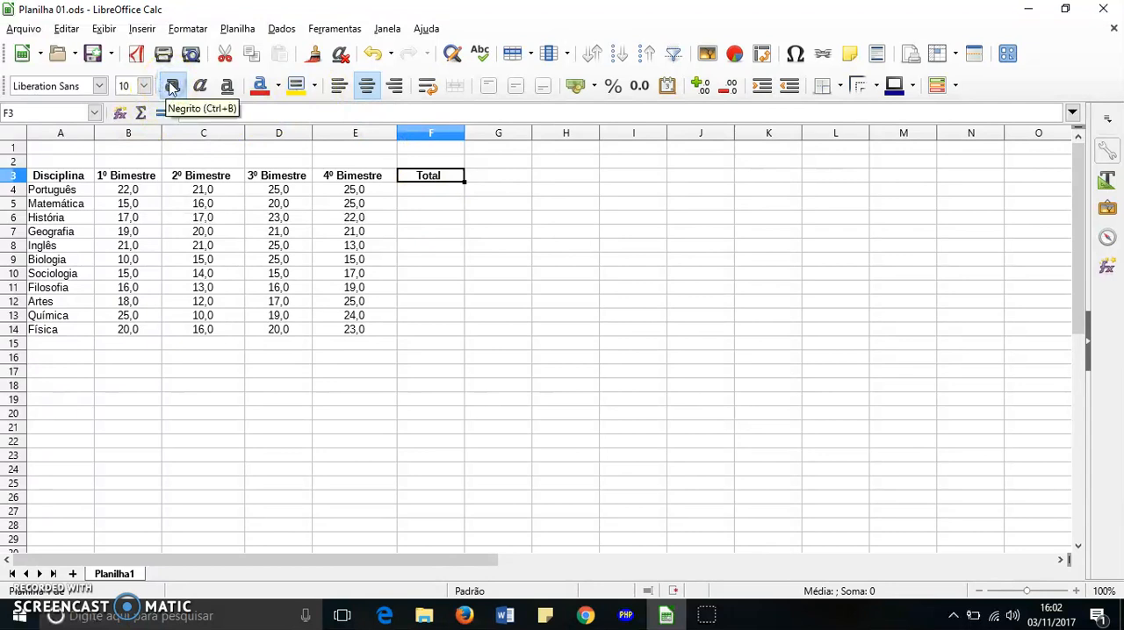
left_click(468, 191)
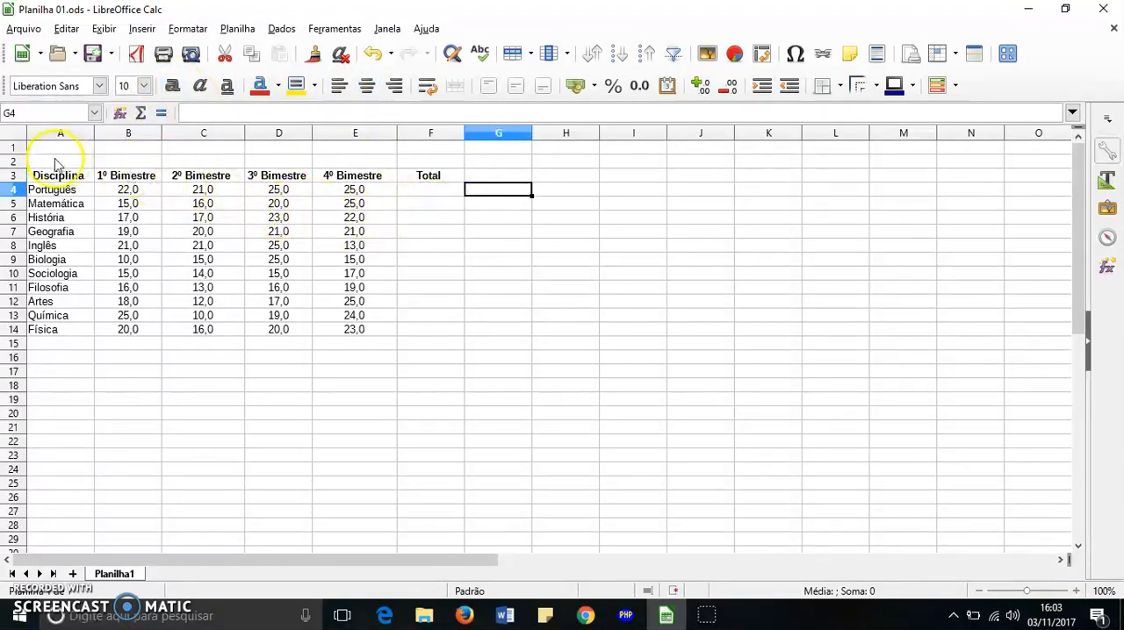
Merge cells A1:F1 into a single title cell above the grade table
left_click_drag(60, 150, 417, 152)
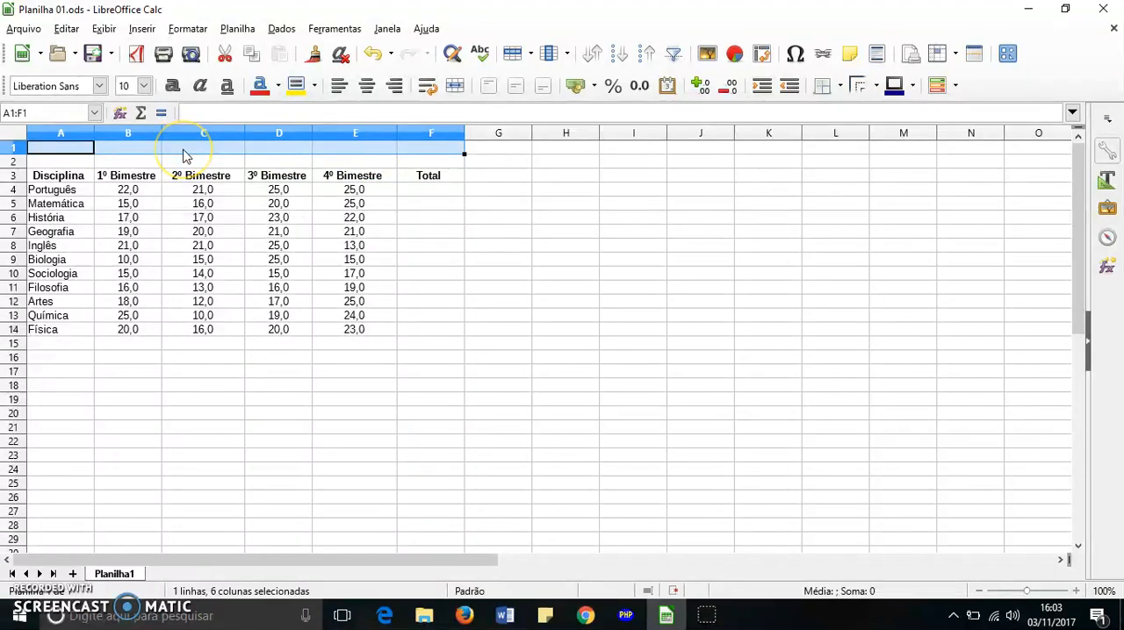
left_click(569, 232)
left_click_drag(90, 148, 400, 146)
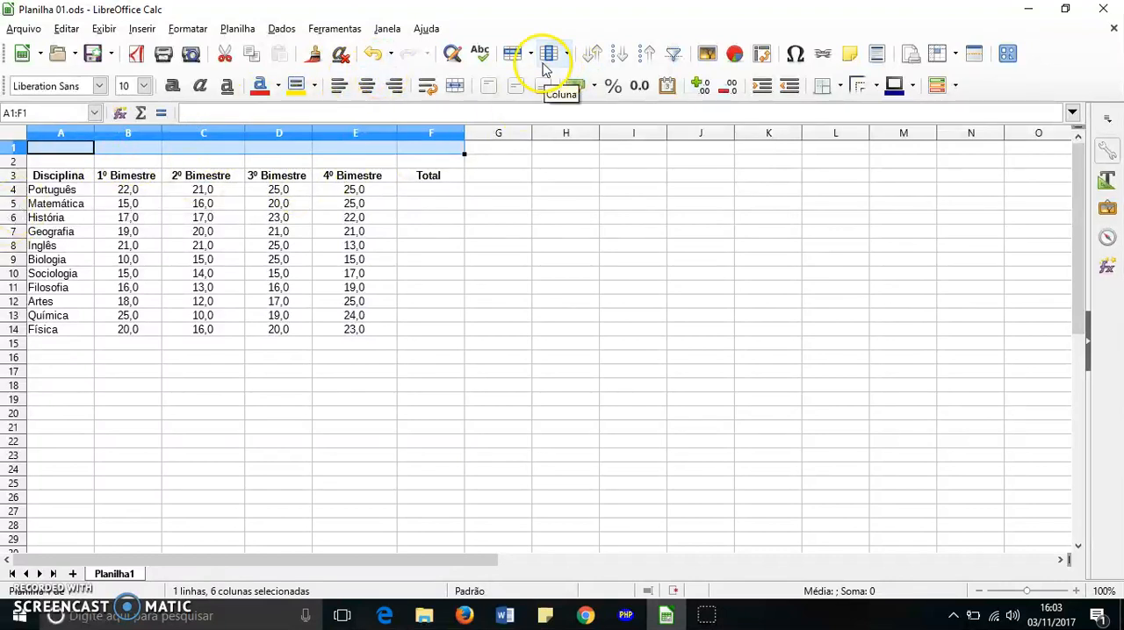
right_click(202, 156)
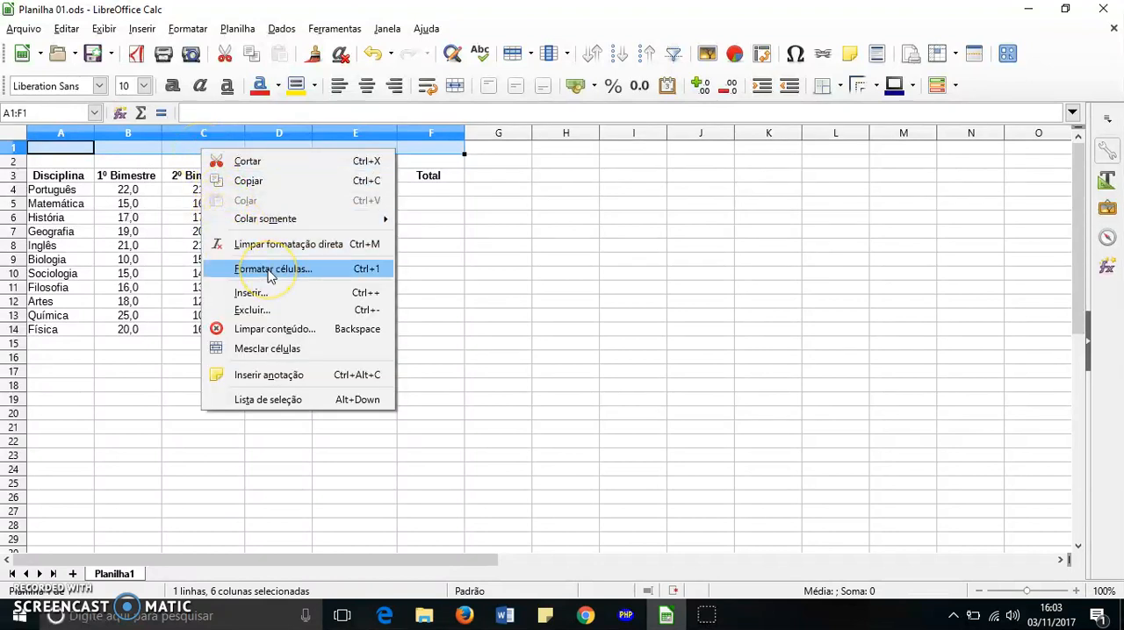
left_click(283, 352)
left_click(280, 347)
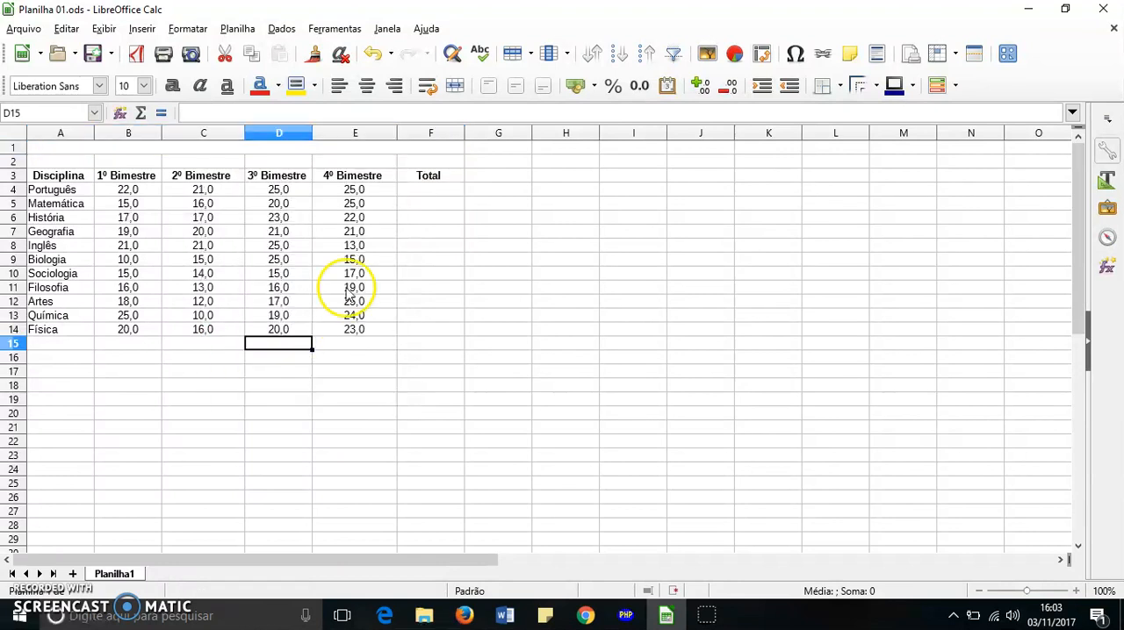
left_click(327, 134)
Enter the title "Boletim Eletrônico" in the merged cell A1
left_click(323, 149)
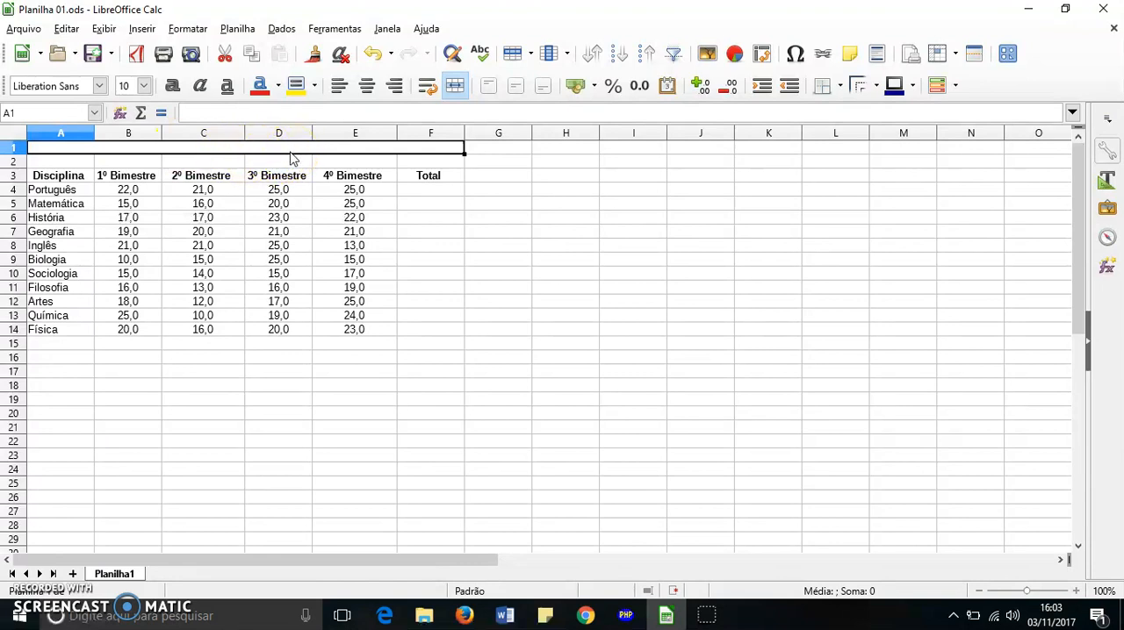
type("Boletim E")
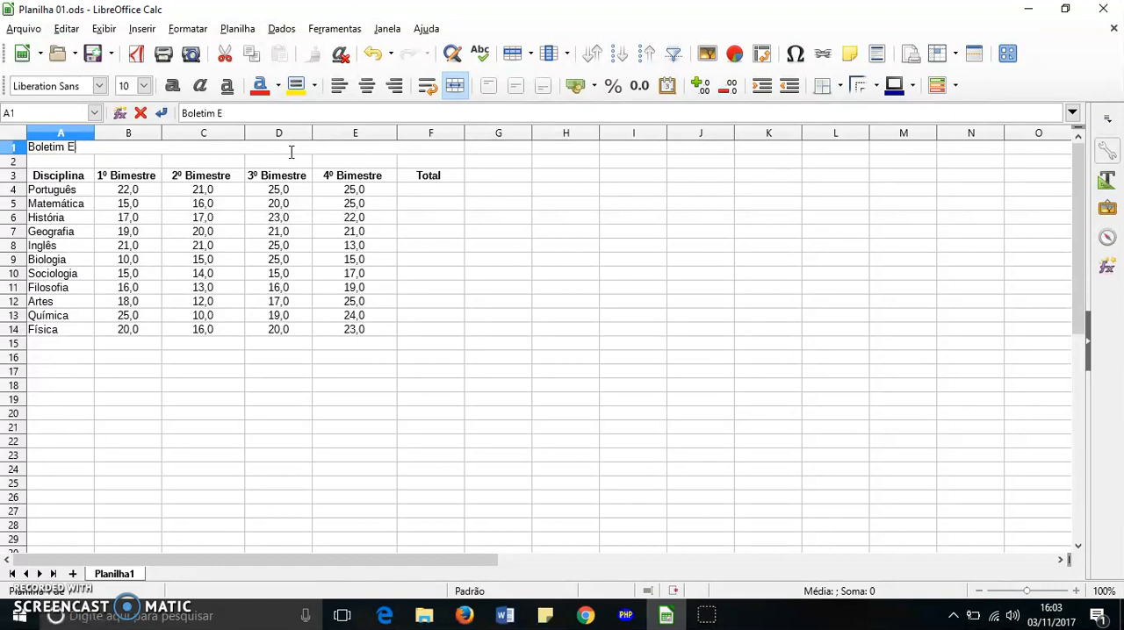
type("etro")
left_click(351, 370)
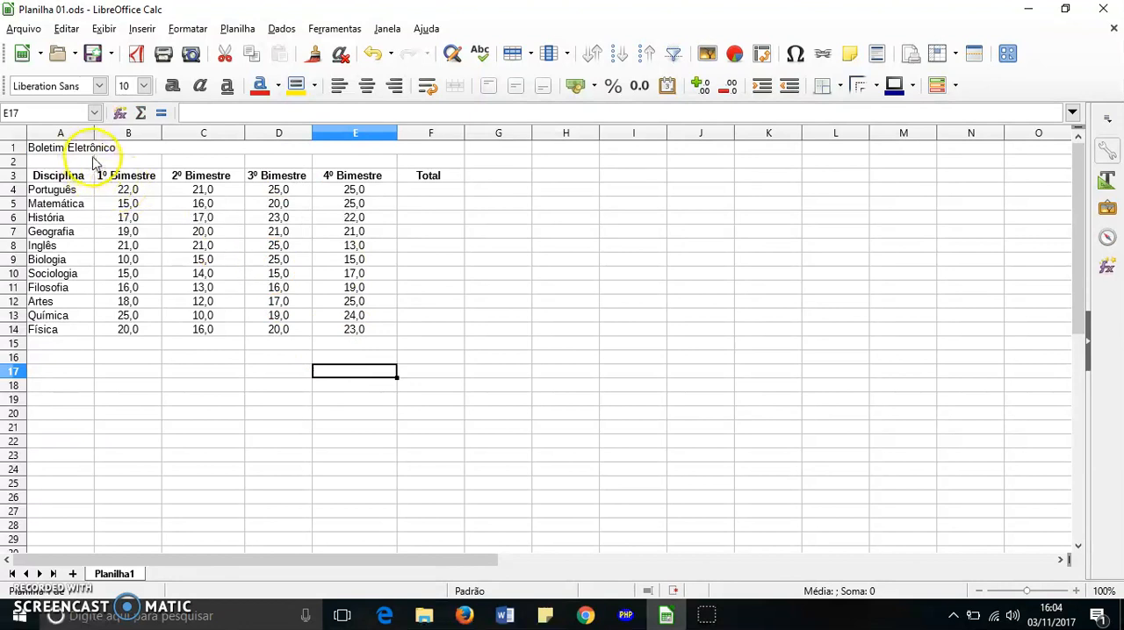
Centre the Boletim Eletrônico title horizontally and make it bold
left_click(104, 149)
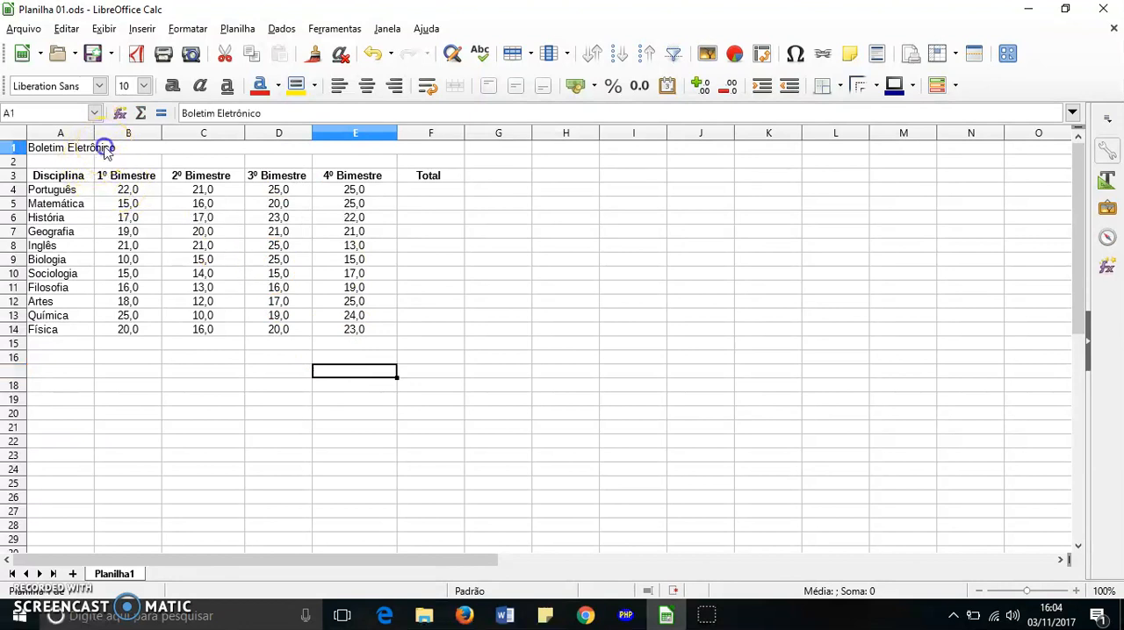
left_click(367, 86)
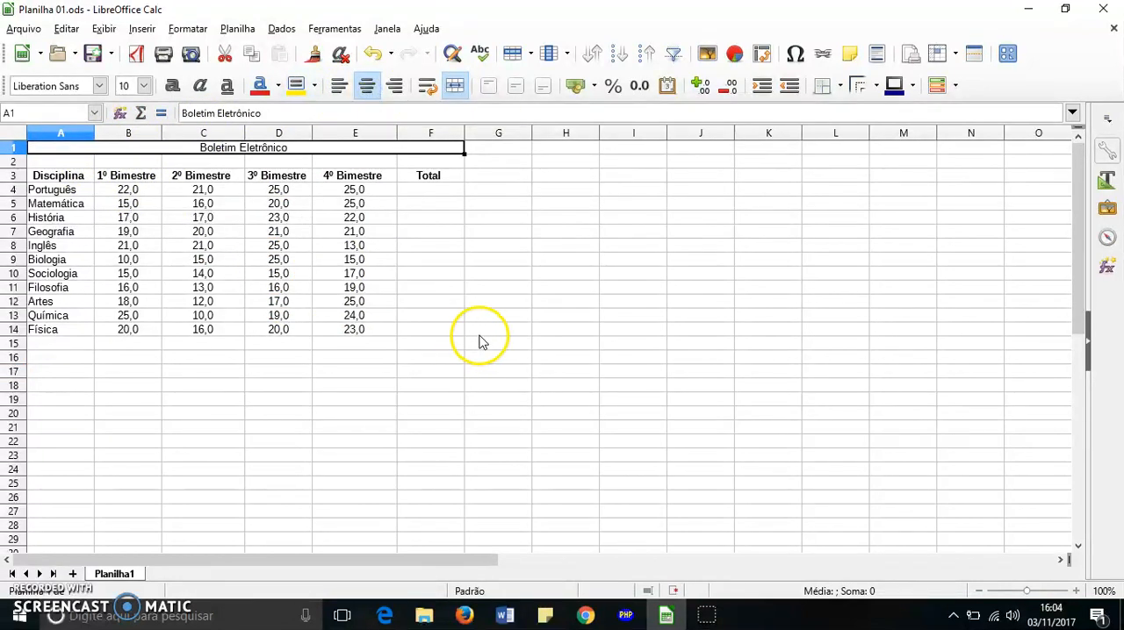
left_click(173, 85)
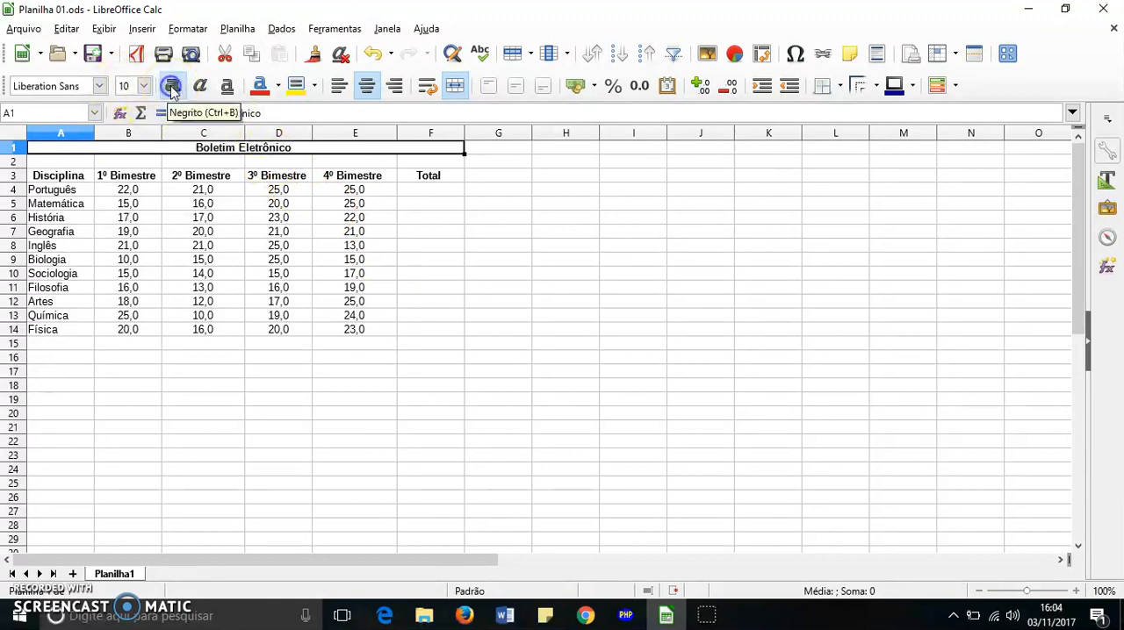
left_click(451, 262)
Set the font size of the Boletim Eletrônico title to 14
left_click(306, 148)
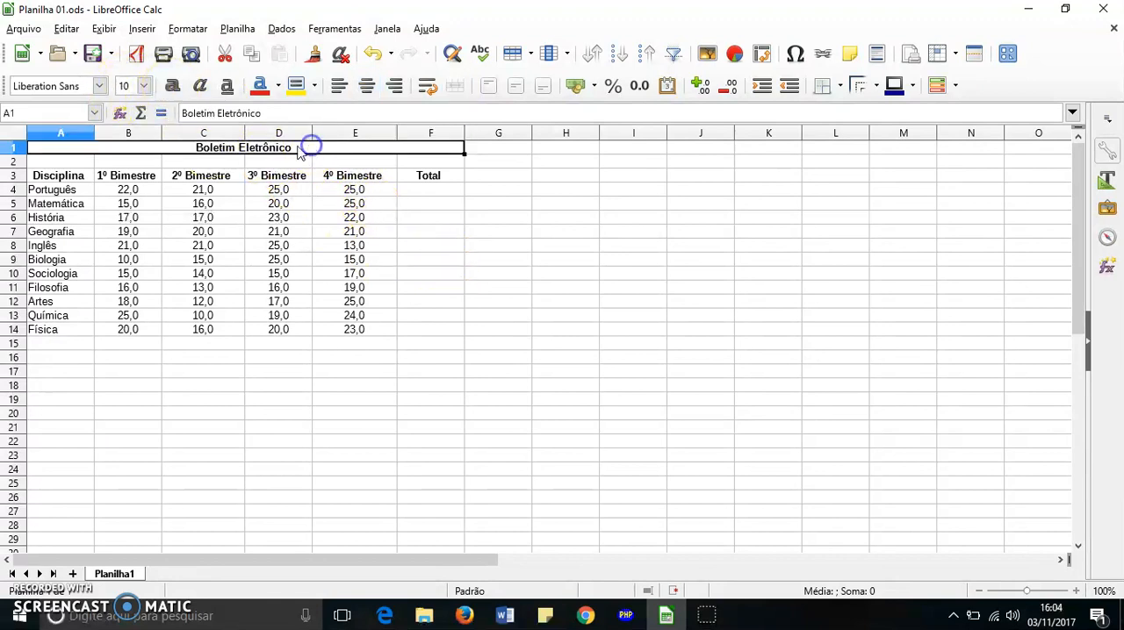
left_click(144, 85)
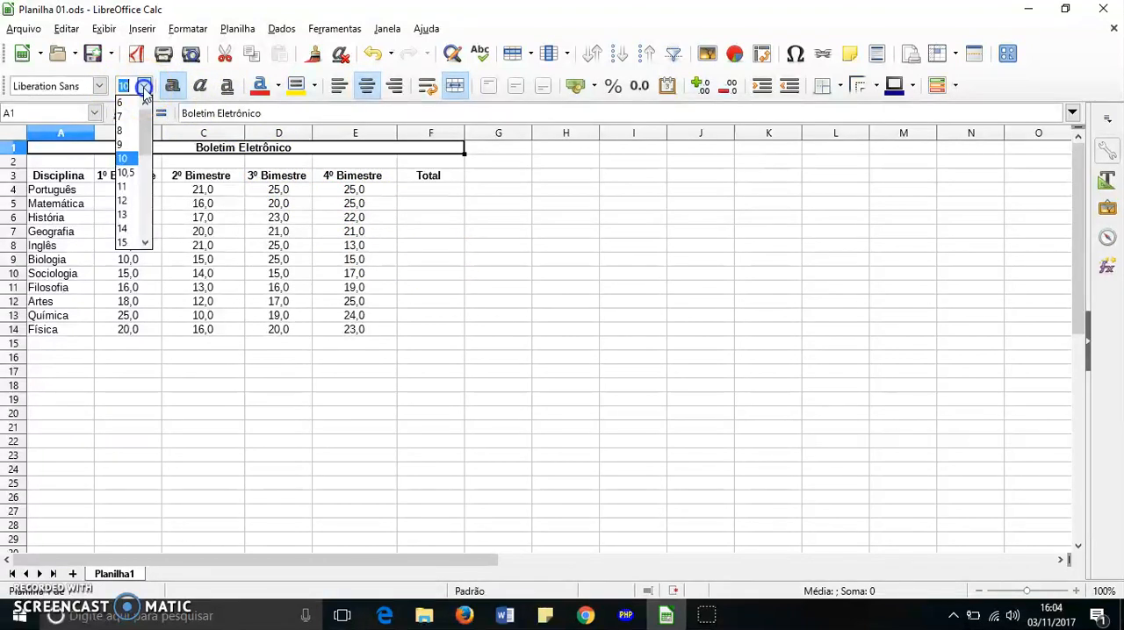
left_click(124, 230)
left_click(546, 245)
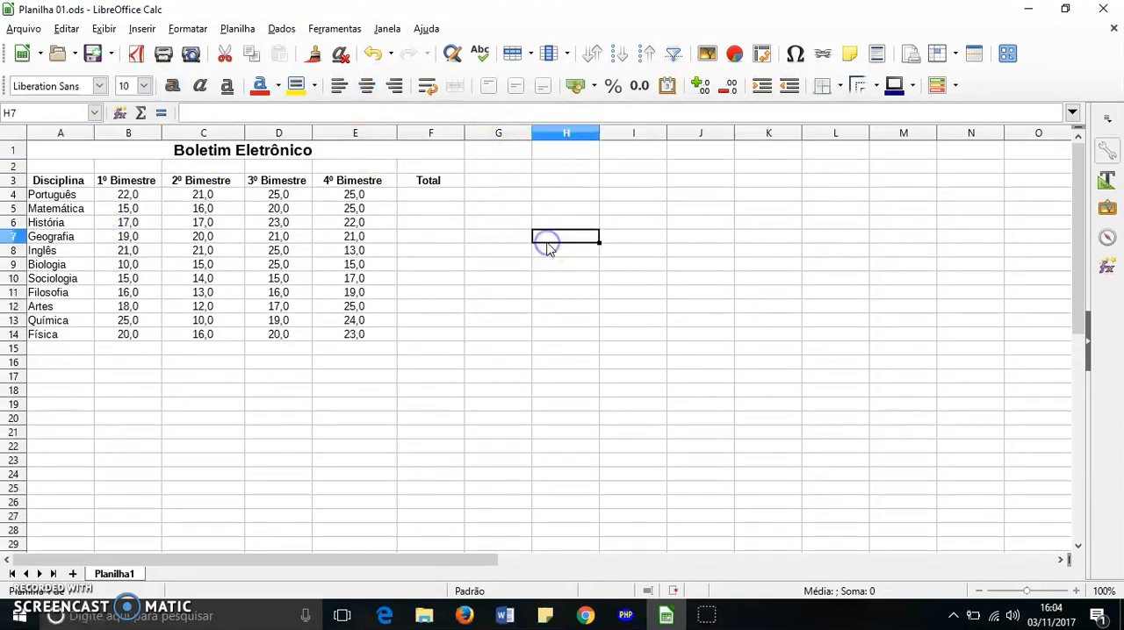
left_click(254, 151)
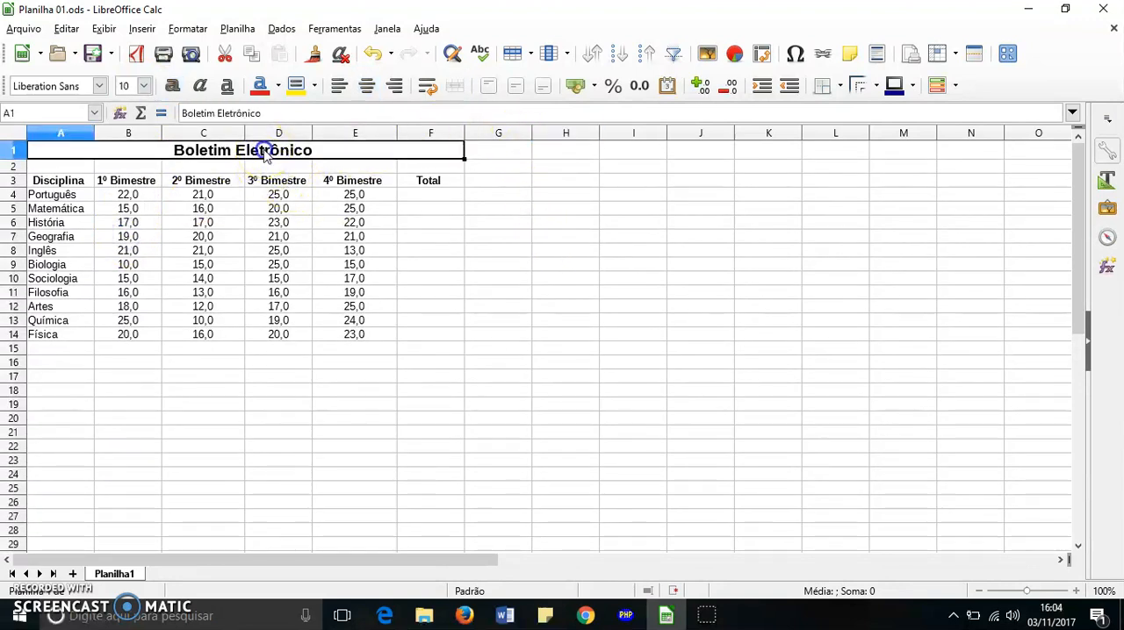
Total the Português grades in cell F4 with the automatic Sum function over B4:E4
left_click(460, 199)
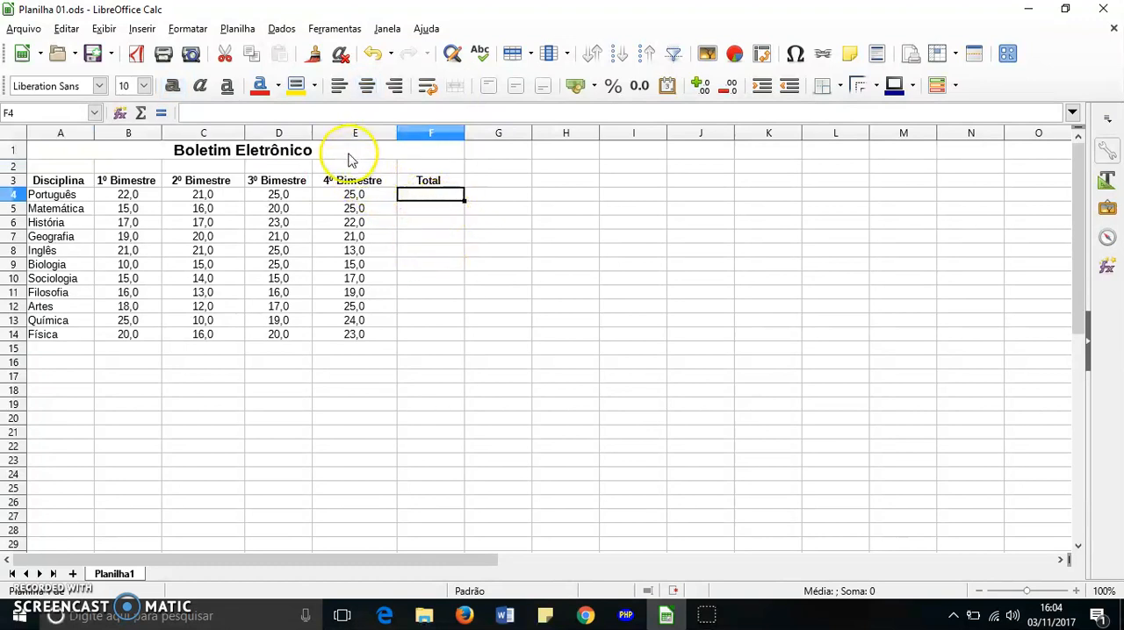
left_click(442, 365)
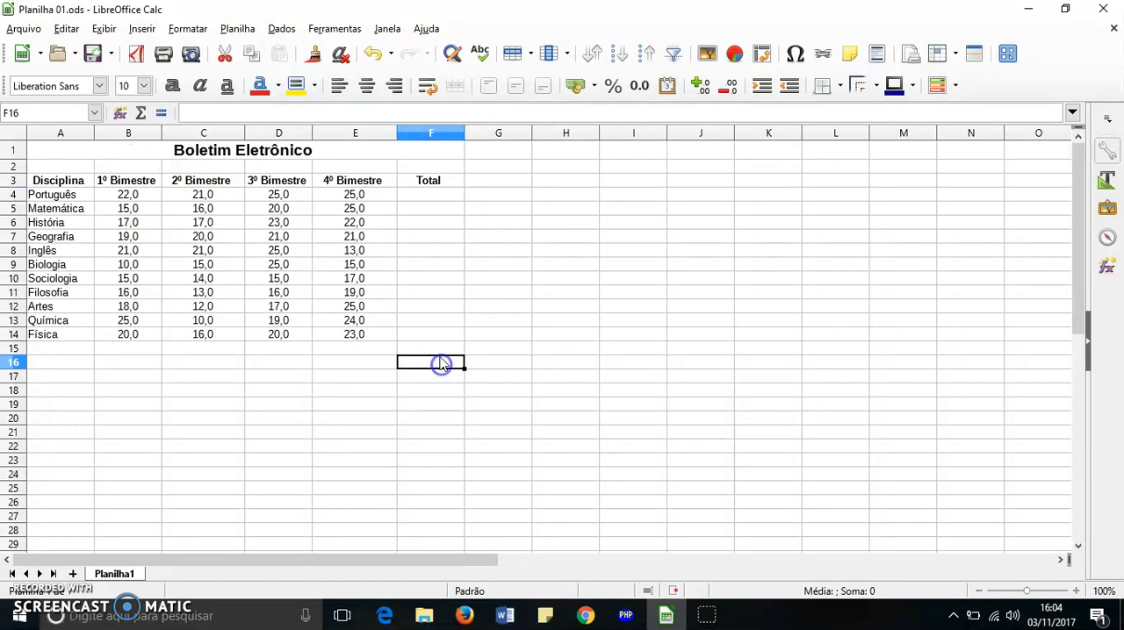
left_click(435, 195)
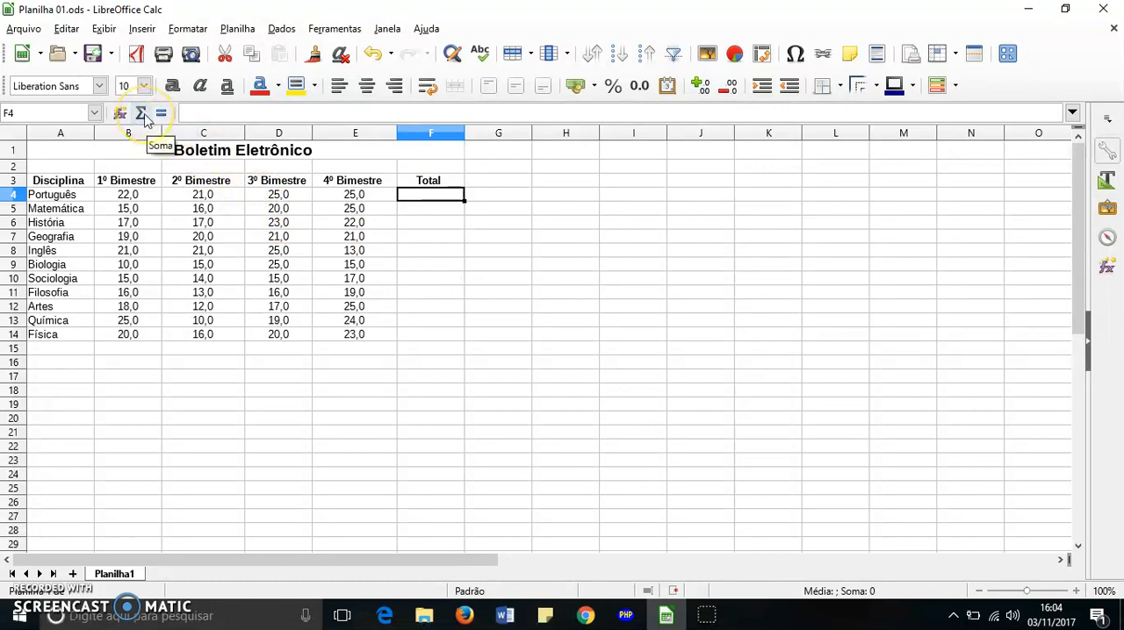
left_click(471, 262)
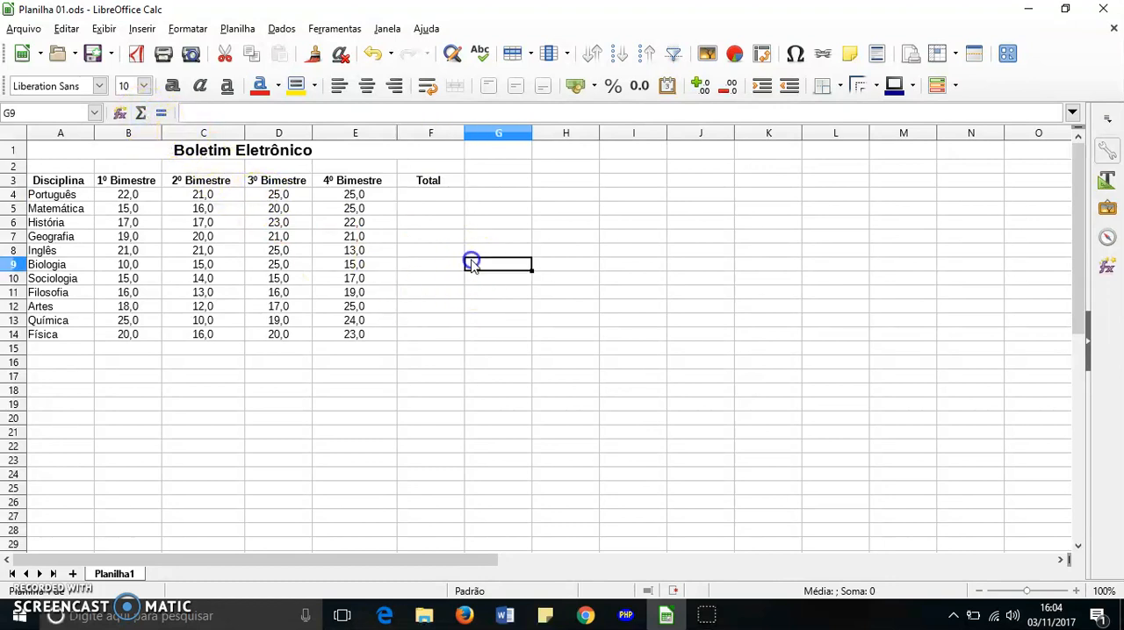
left_click(439, 195)
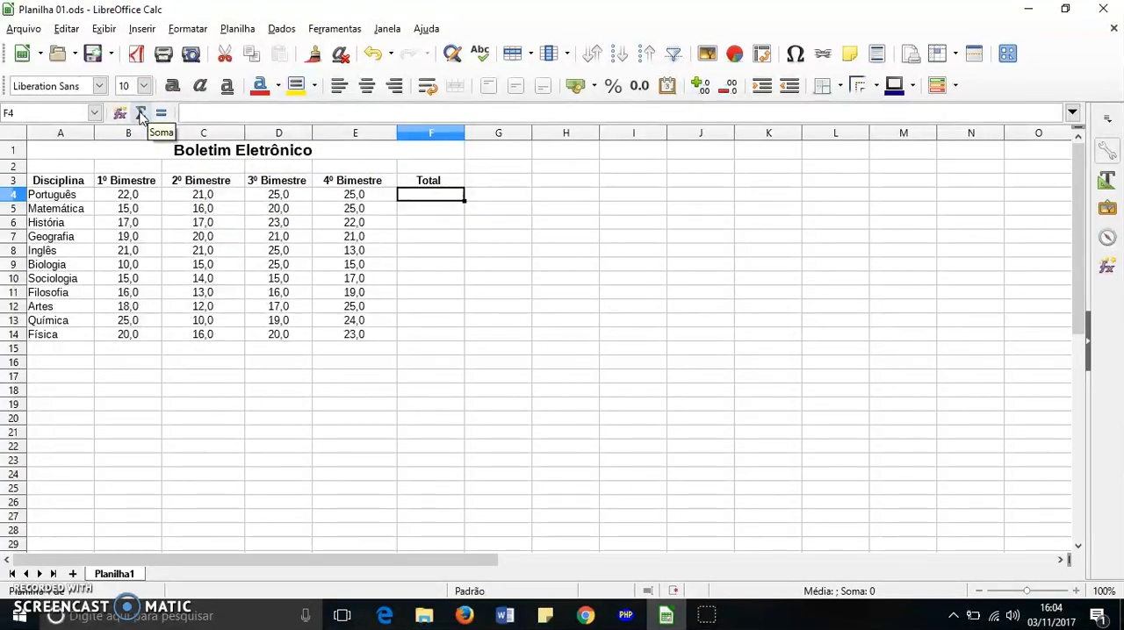
left_click(141, 114)
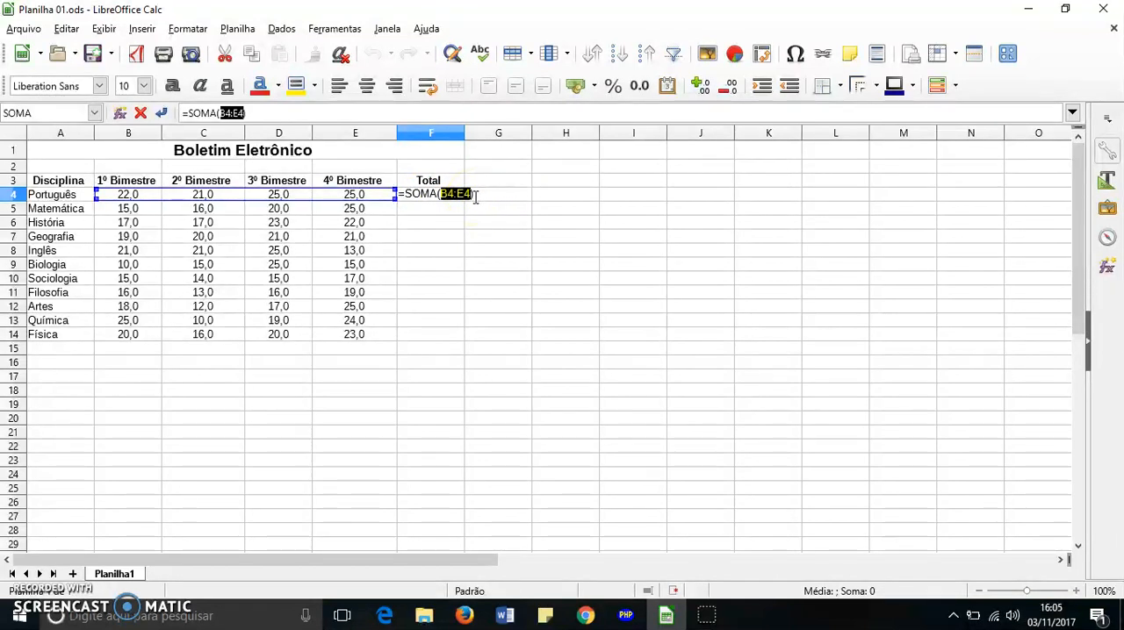
key("Return")
left_click(439, 194)
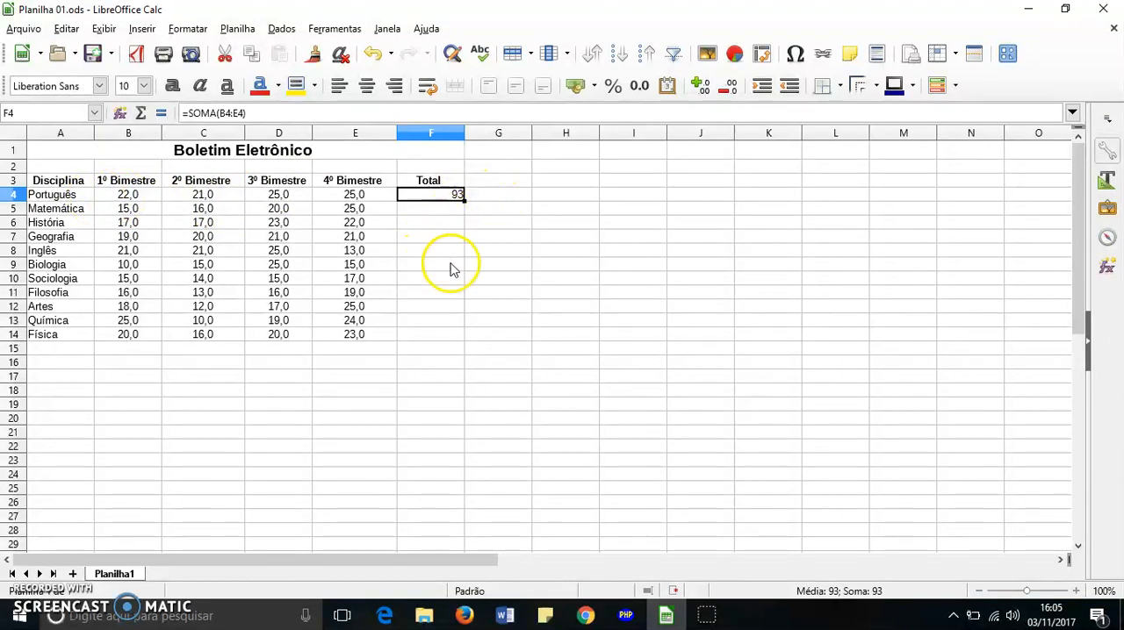
Clear the automatic sum from the Português total cell F4
left_click(499, 279)
left_click(457, 199)
key("BackSpace")
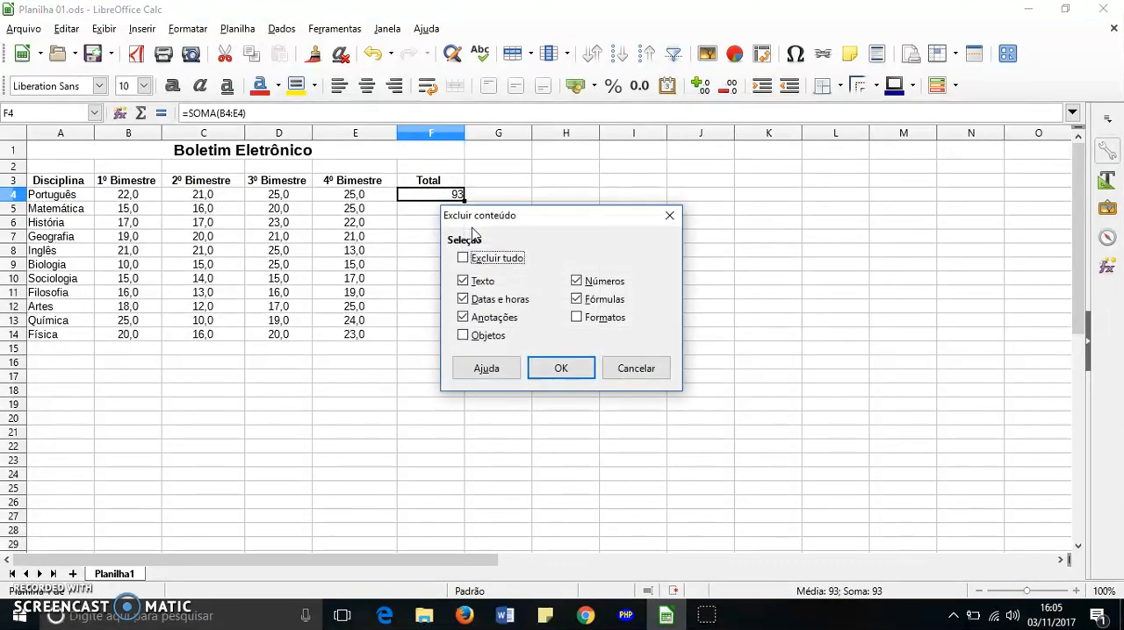
left_click(633, 369)
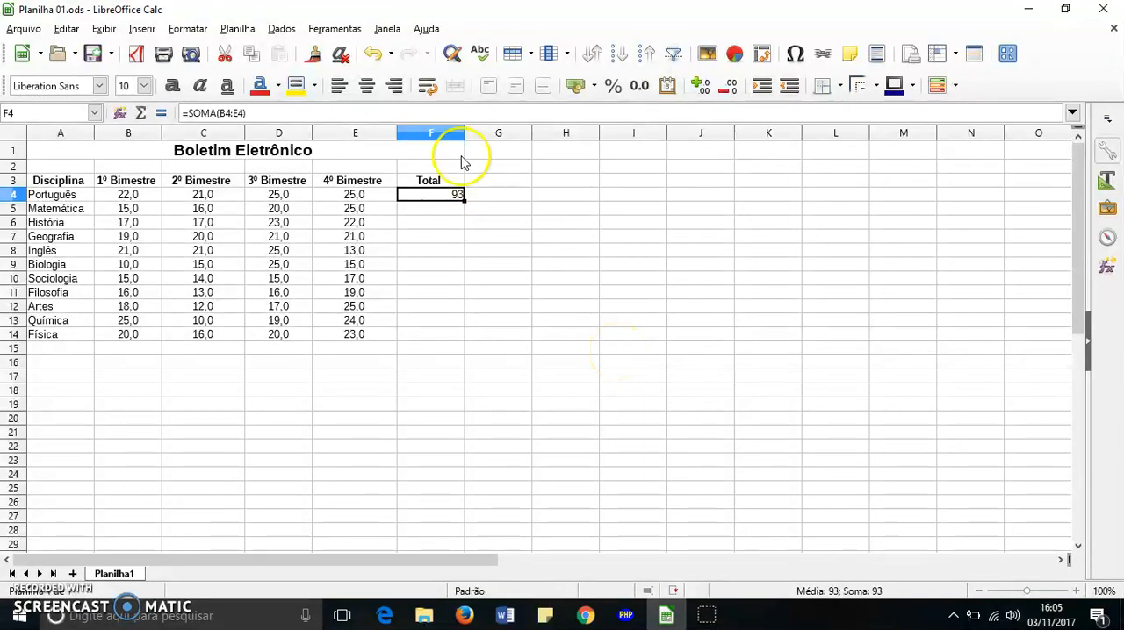
key("Delete")
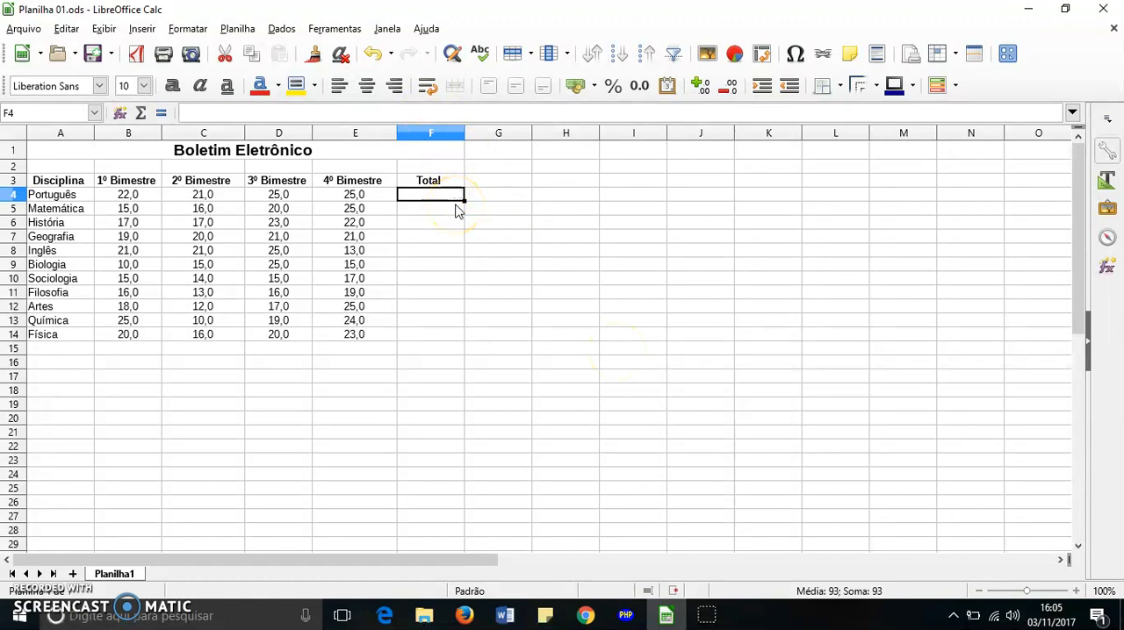
Enter the formula =soma(B4:E4) manually in cell F4 to total the Português grades
left_click(458, 197)
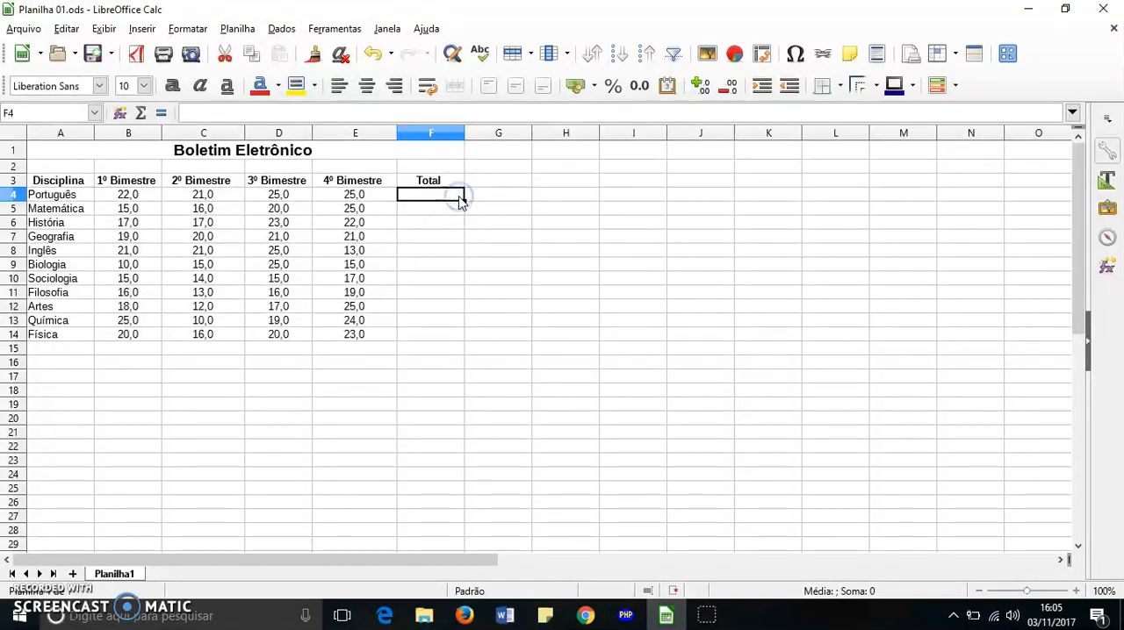
type("=")
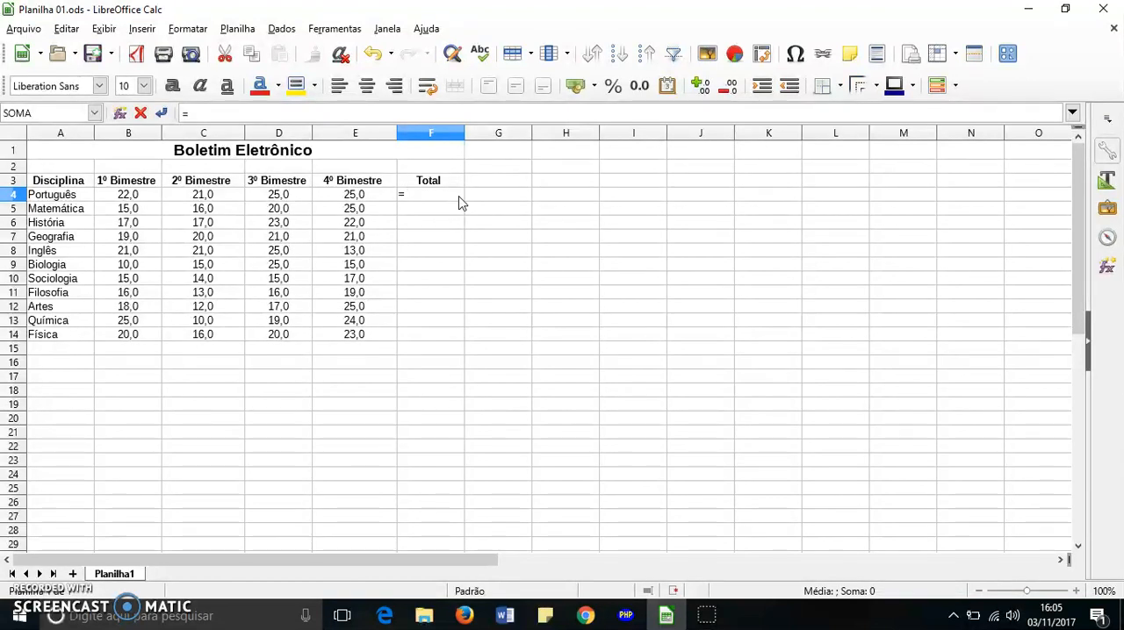
type("soma")
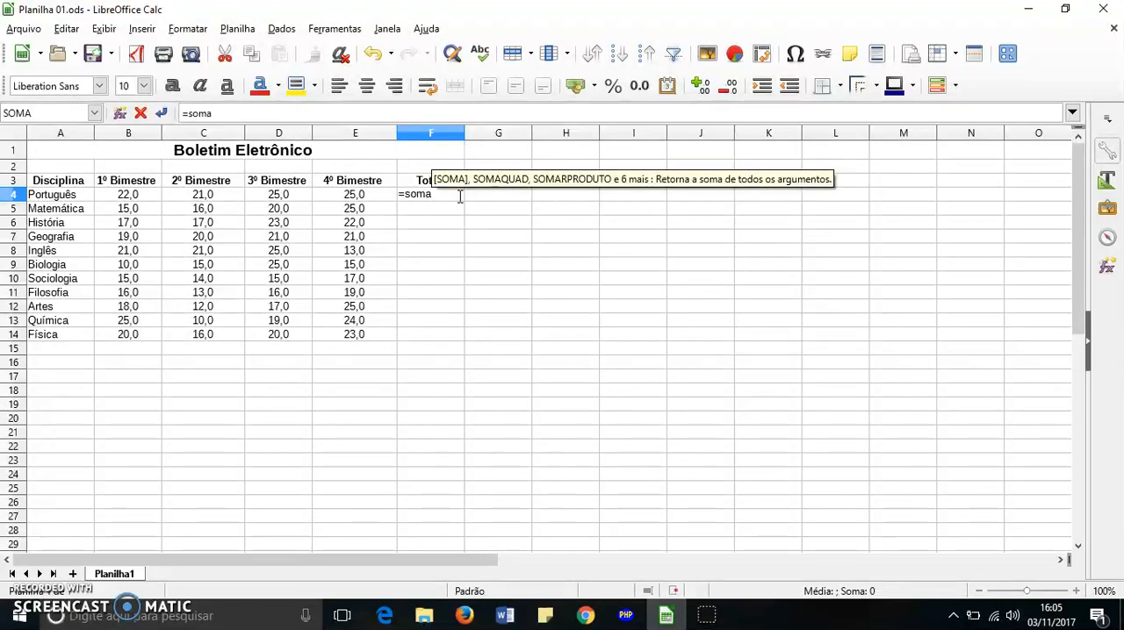
type("(")
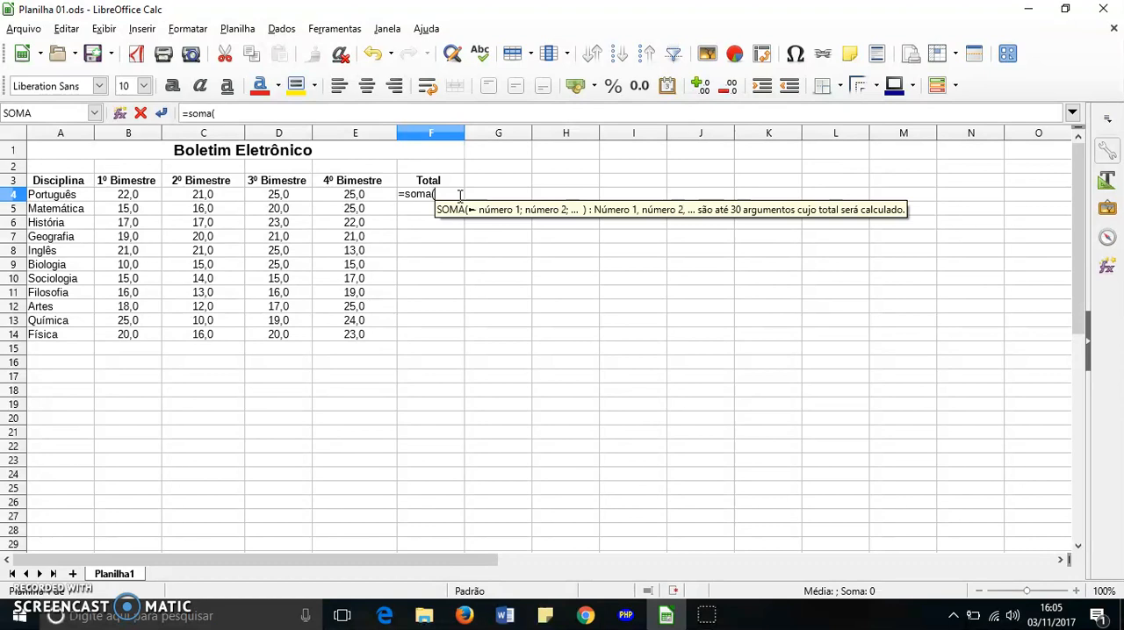
left_click(128, 194)
left_click_drag(132, 195, 325, 197)
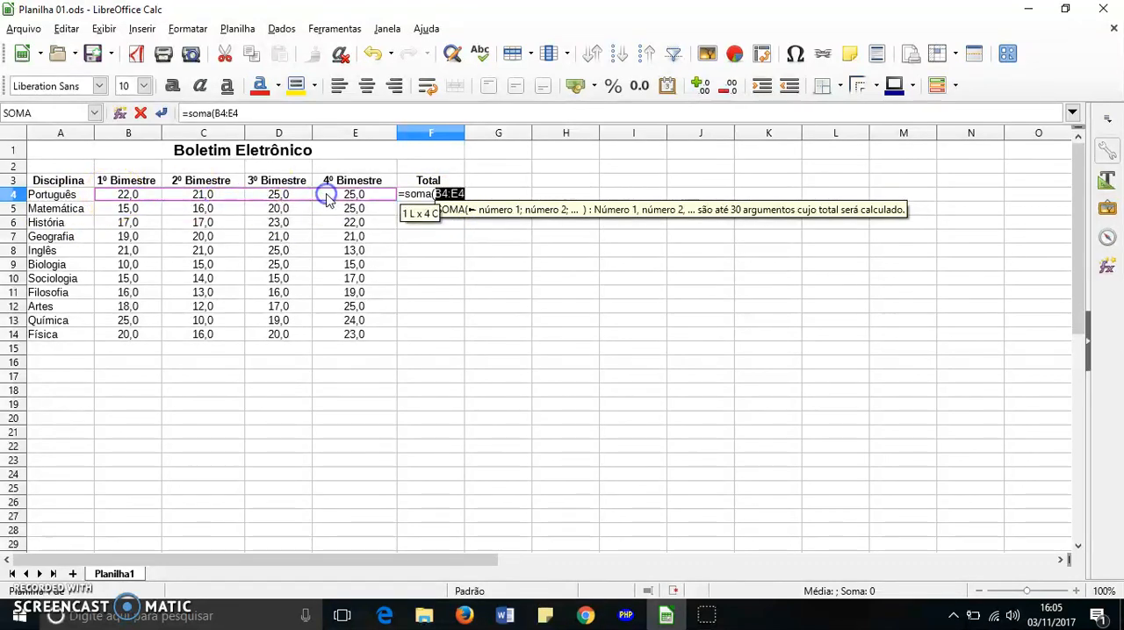
left_click(468, 193)
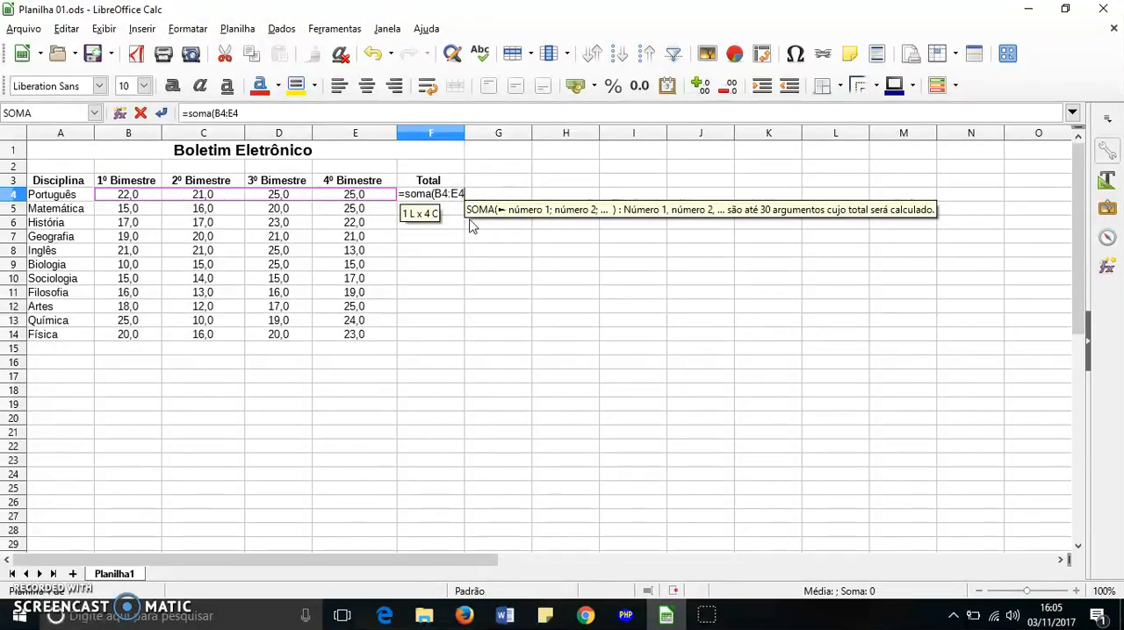
type(")")
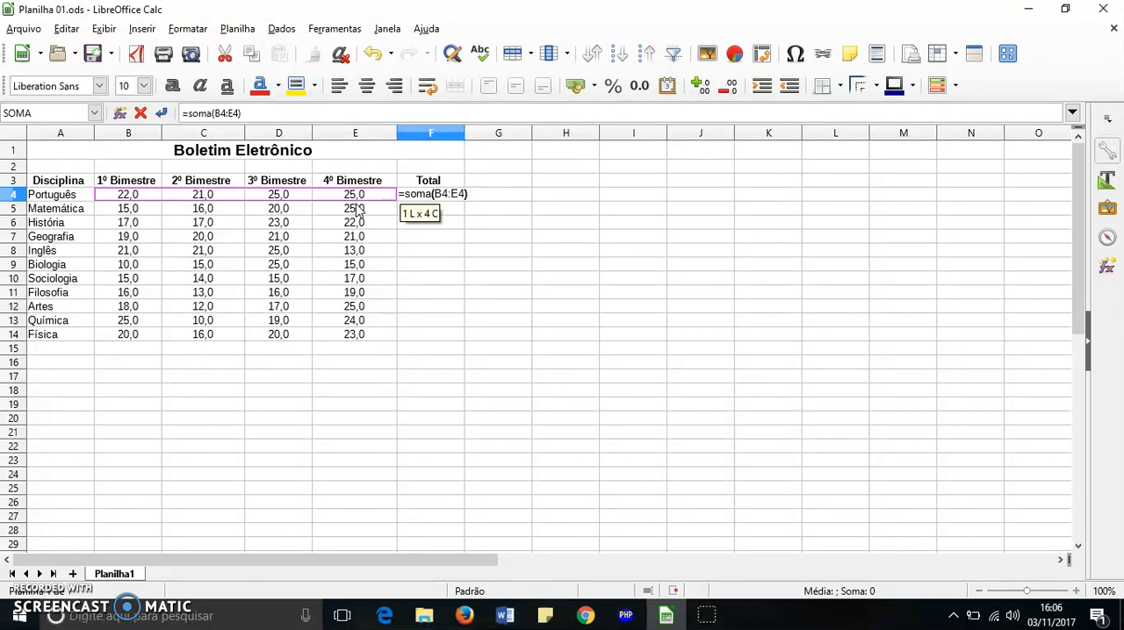
left_click(354, 232)
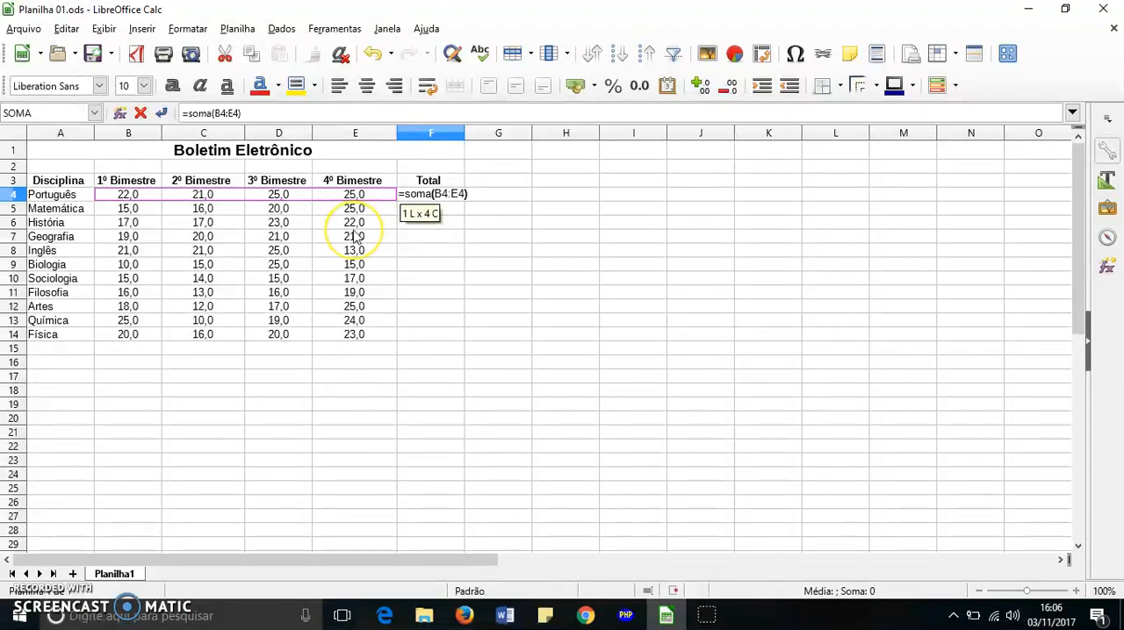
left_click(352, 237)
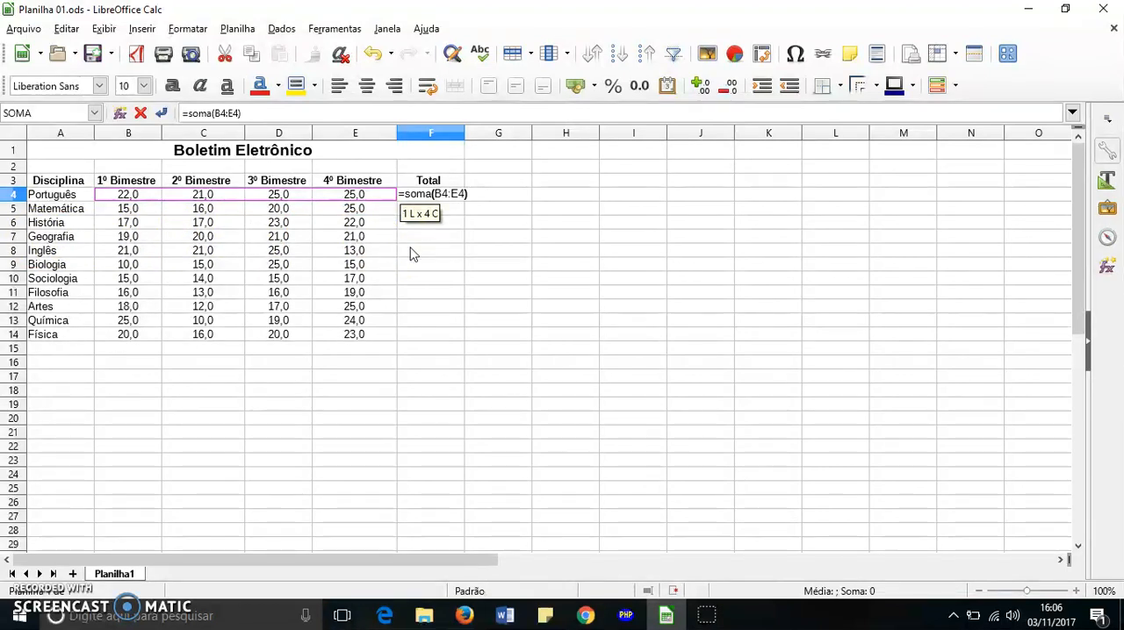
key("Return")
left_click(457, 208)
left_click(454, 195)
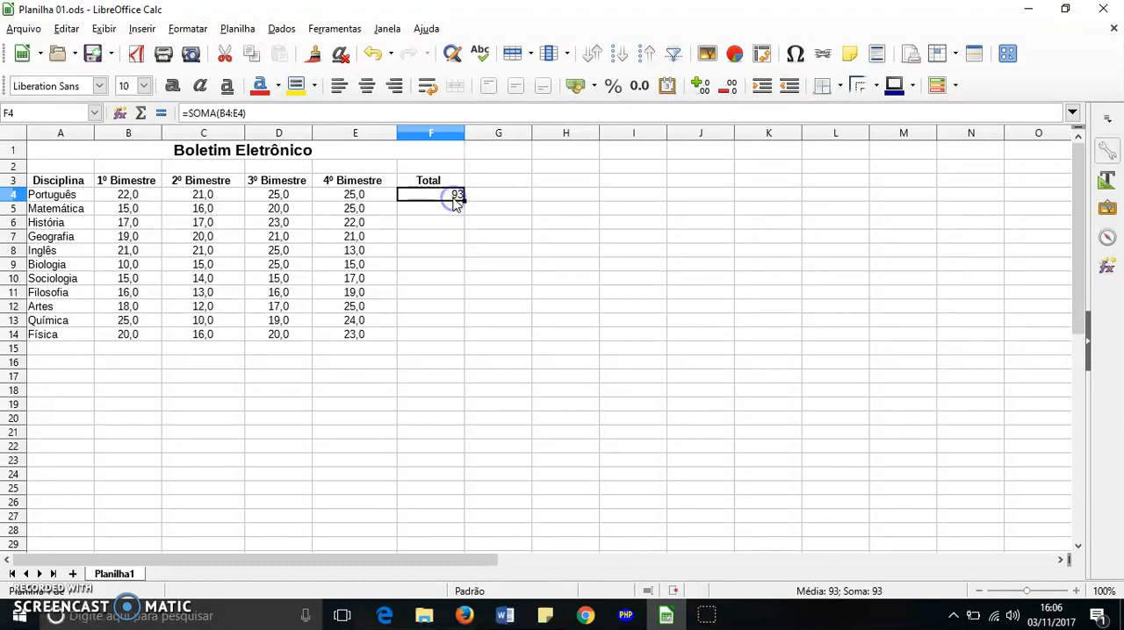
Delete the manually entered SOMA formula from cell F4
left_click(582, 265)
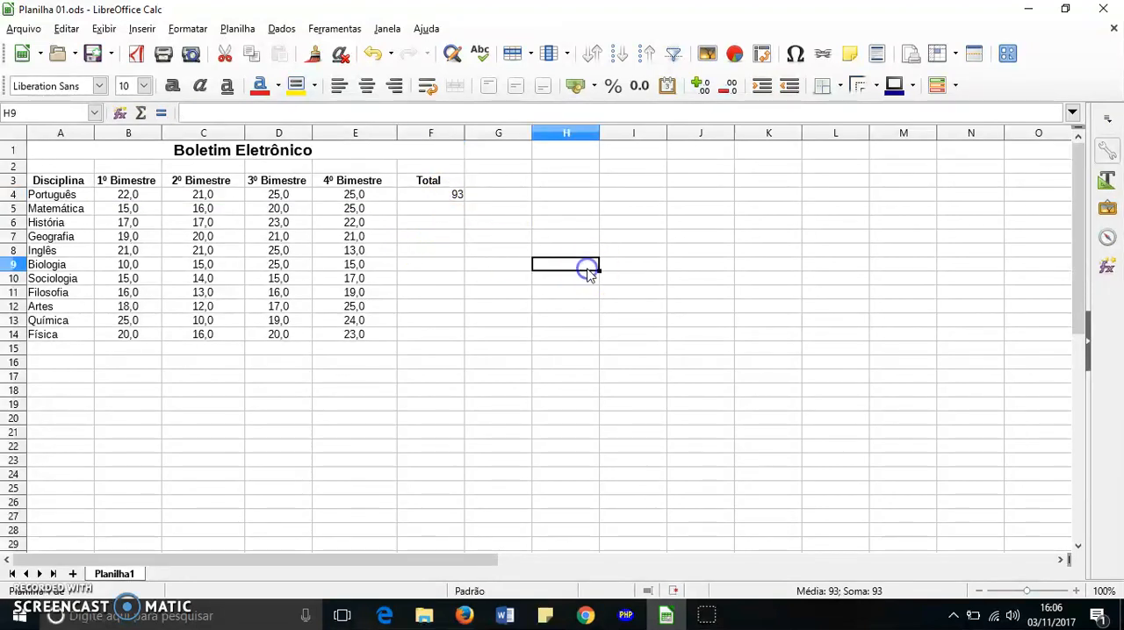
left_click(459, 194)
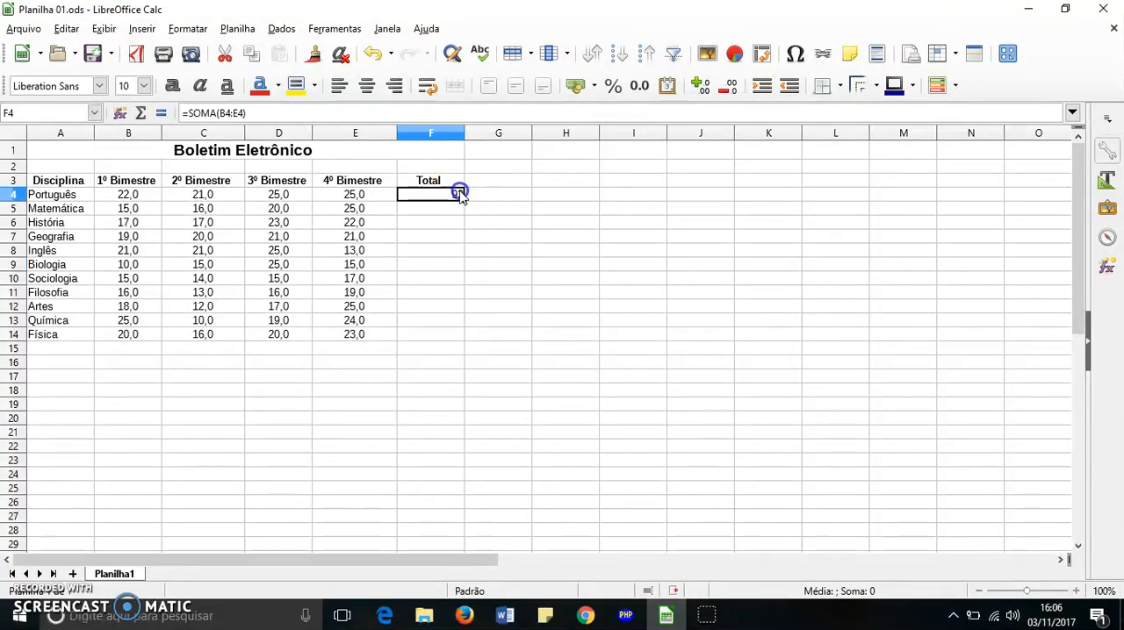
key("Delete")
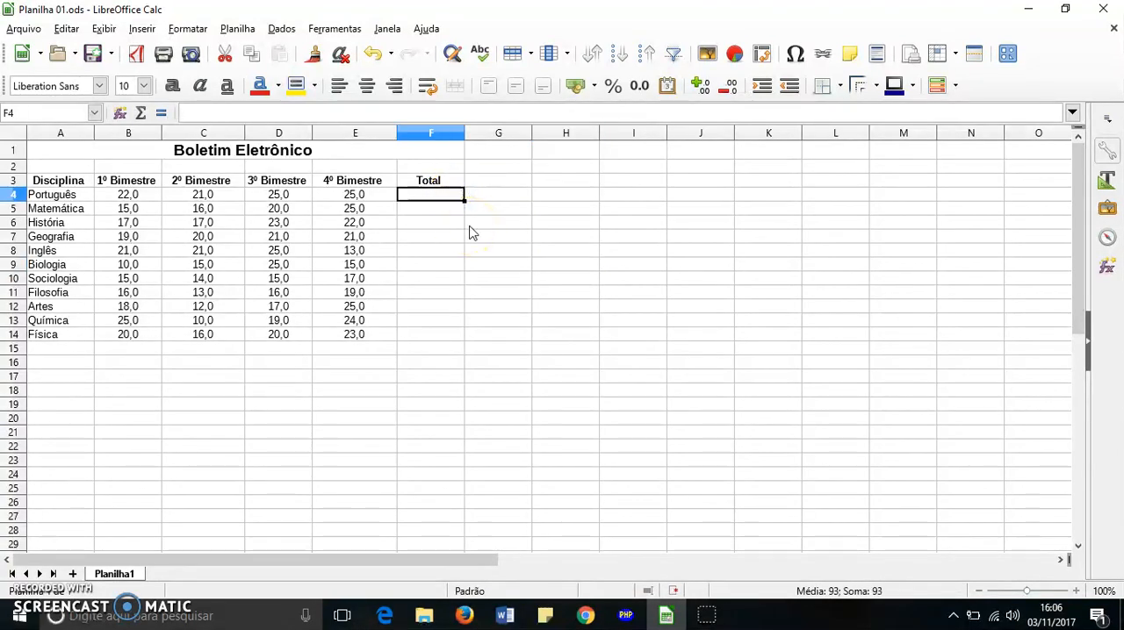
left_click(502, 210)
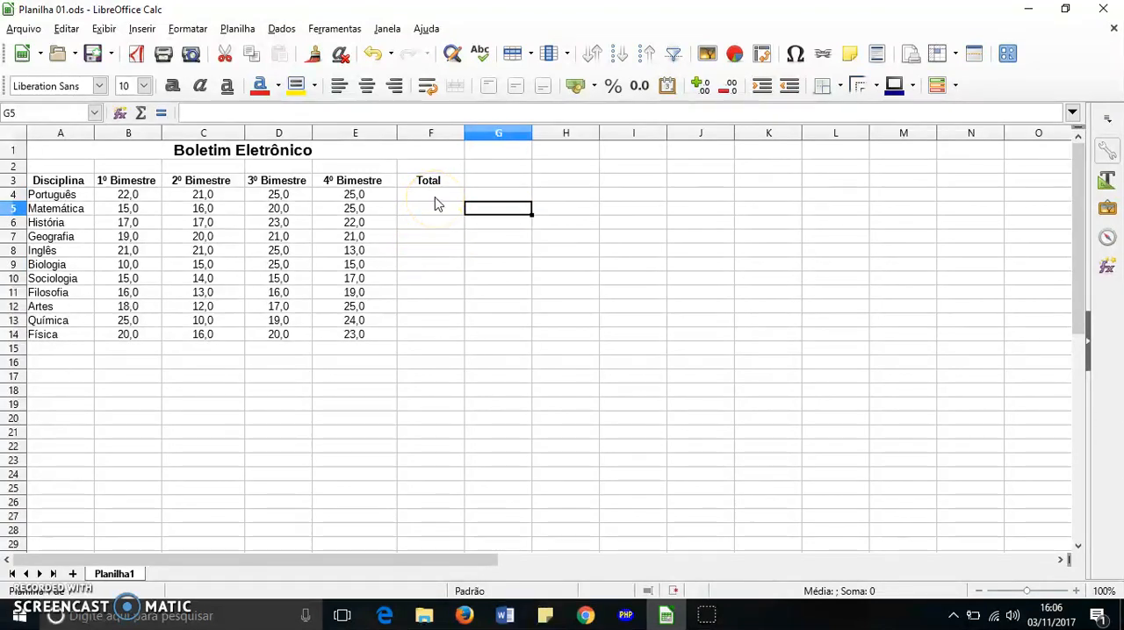
left_click(437, 202)
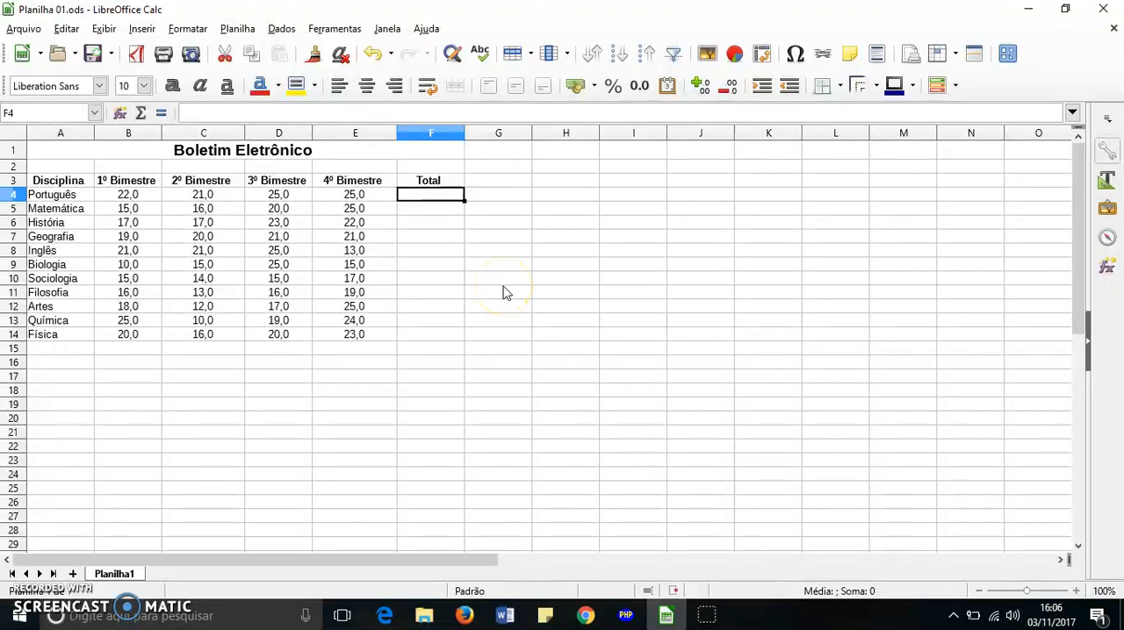
left_click(440, 199)
left_click(191, 53)
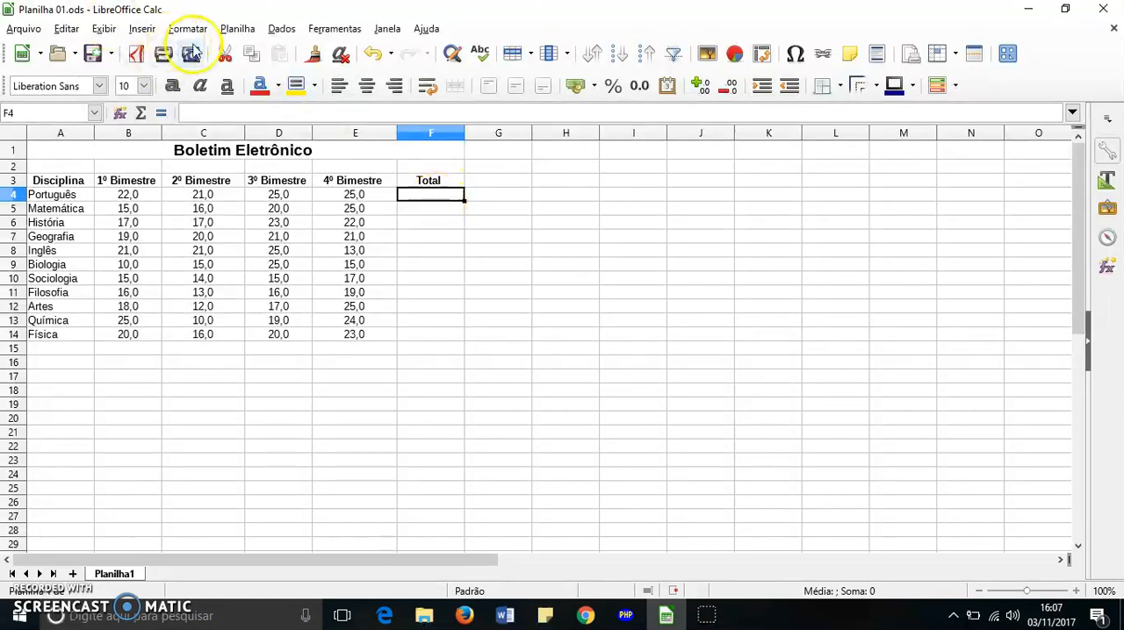
left_click(137, 29)
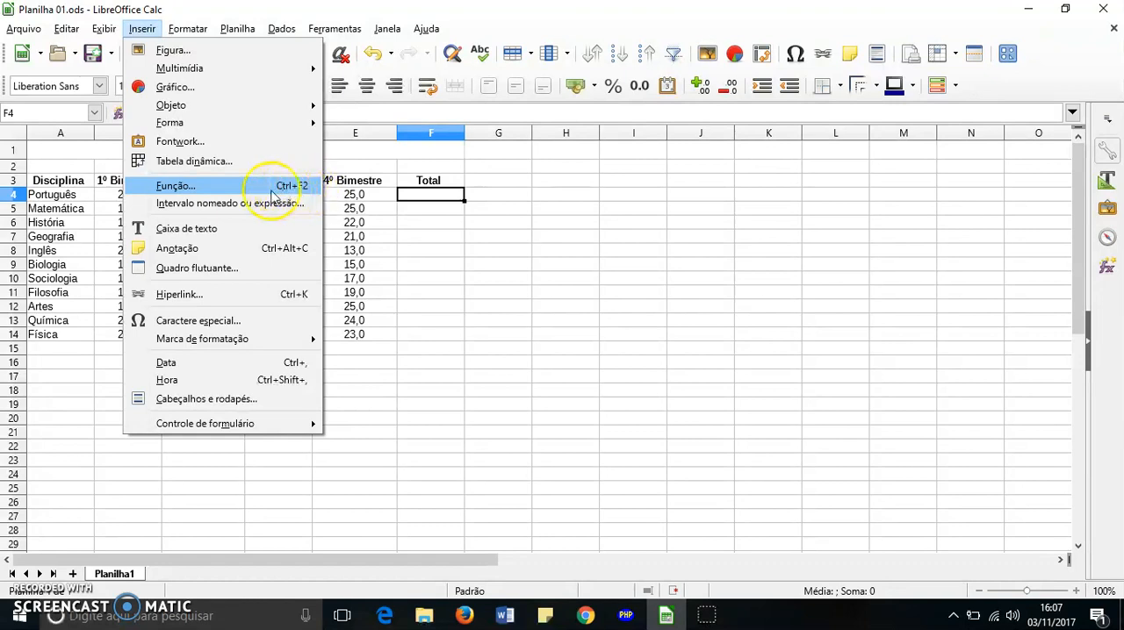
left_click(224, 189)
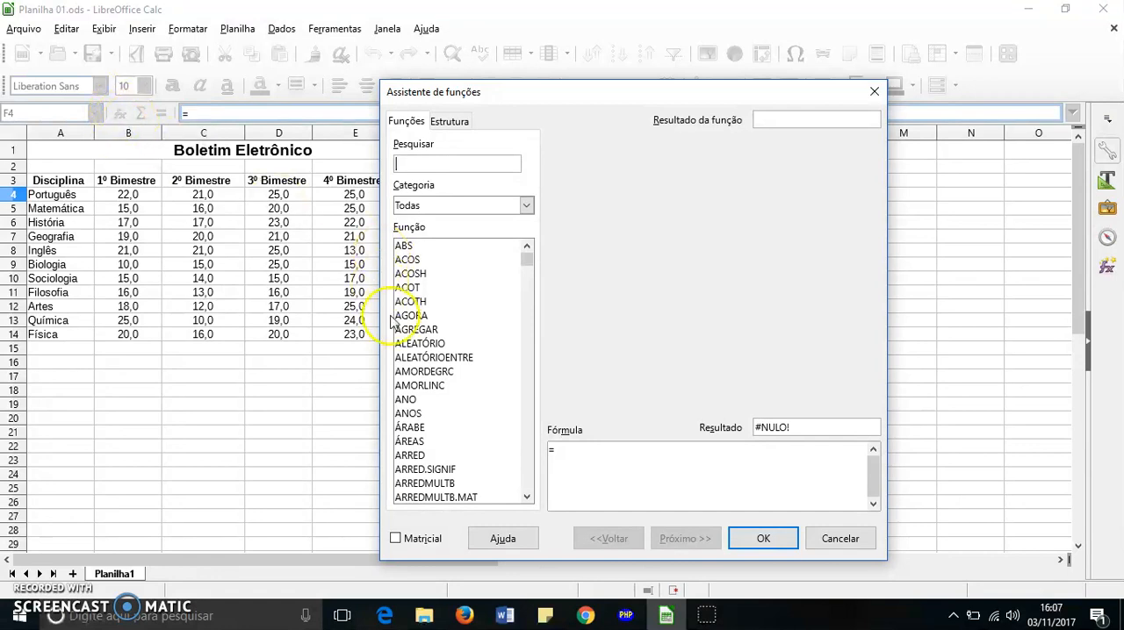
left_click(860, 537)
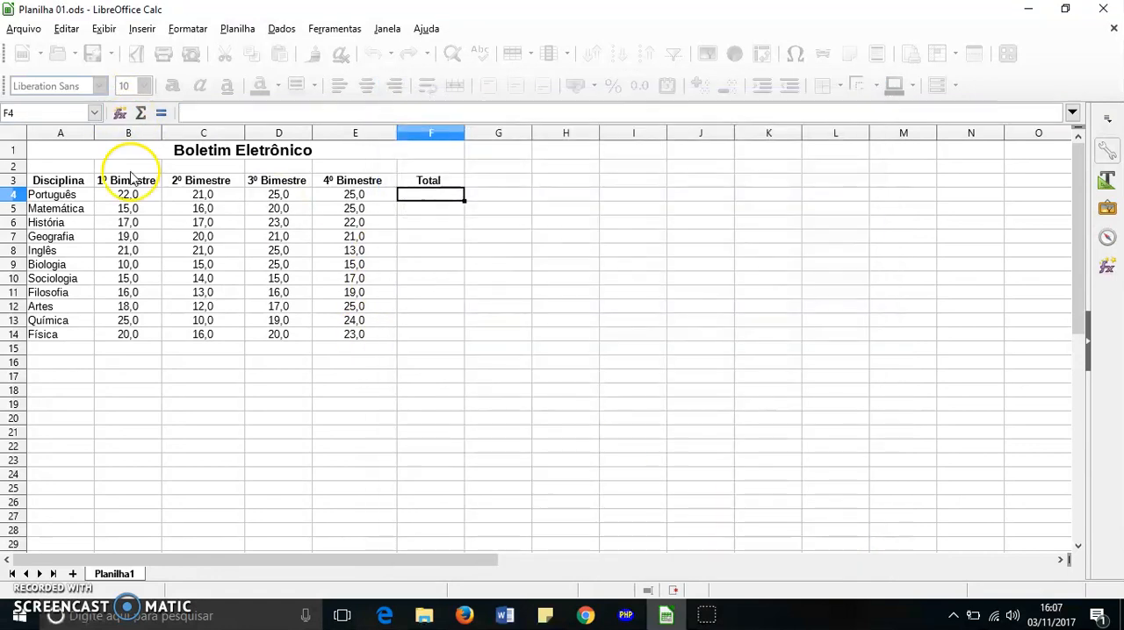
Open the Function Wizard for cell F4 and look through the list of all available functions
left_click(115, 113)
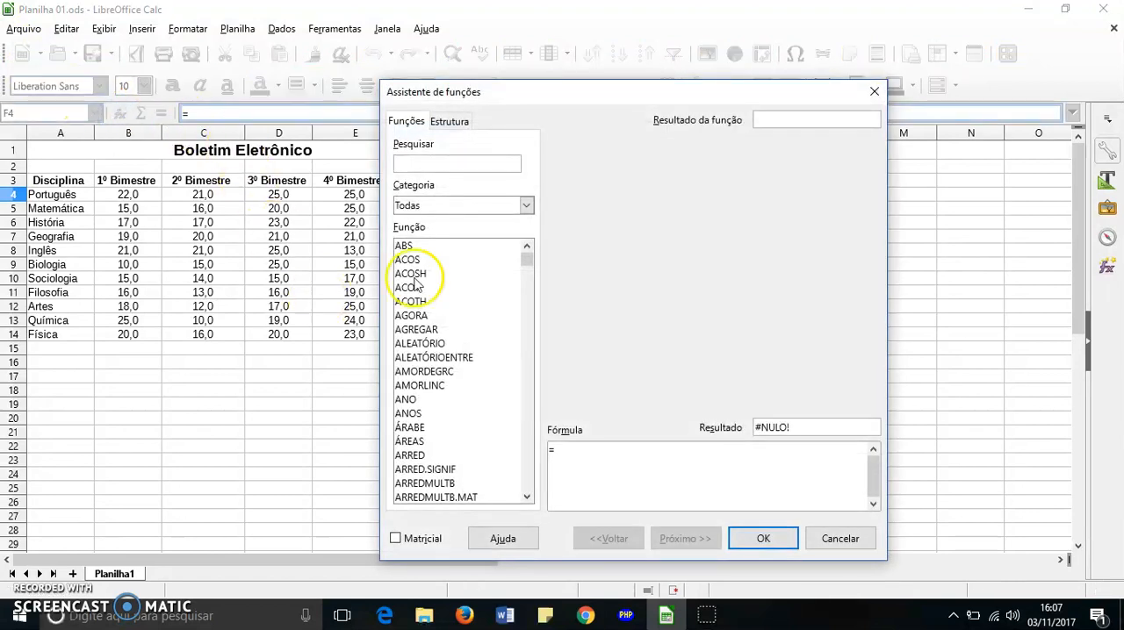
scroll(419, 283, "down", 13)
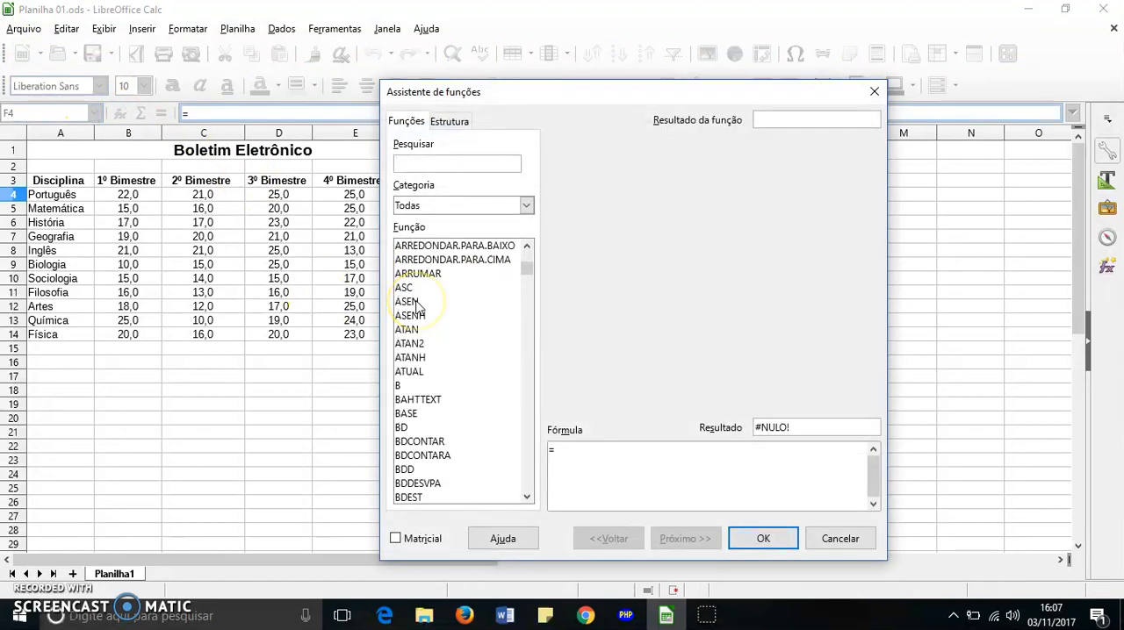
scroll(417, 307, "down", 20)
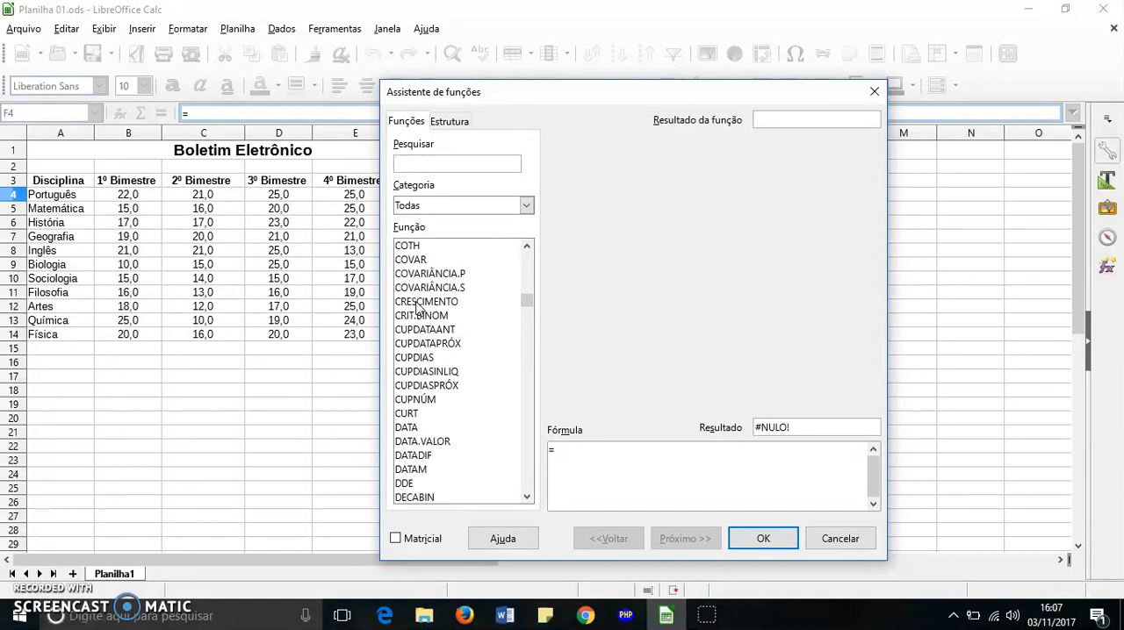
scroll(418, 309, "down", 20)
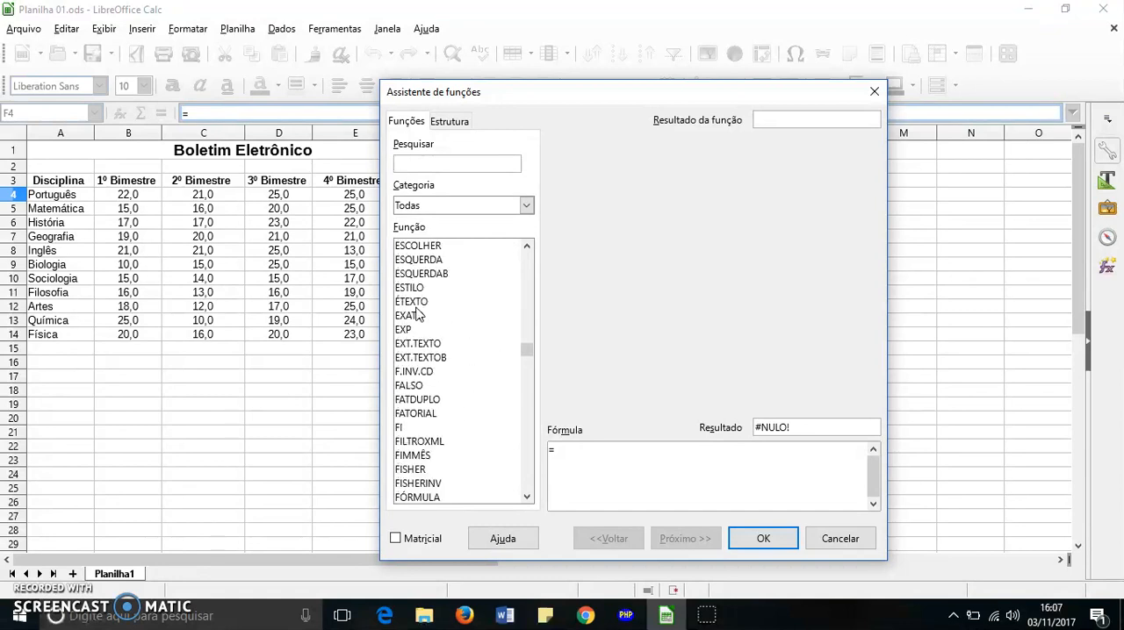
scroll(419, 311, "down", 20)
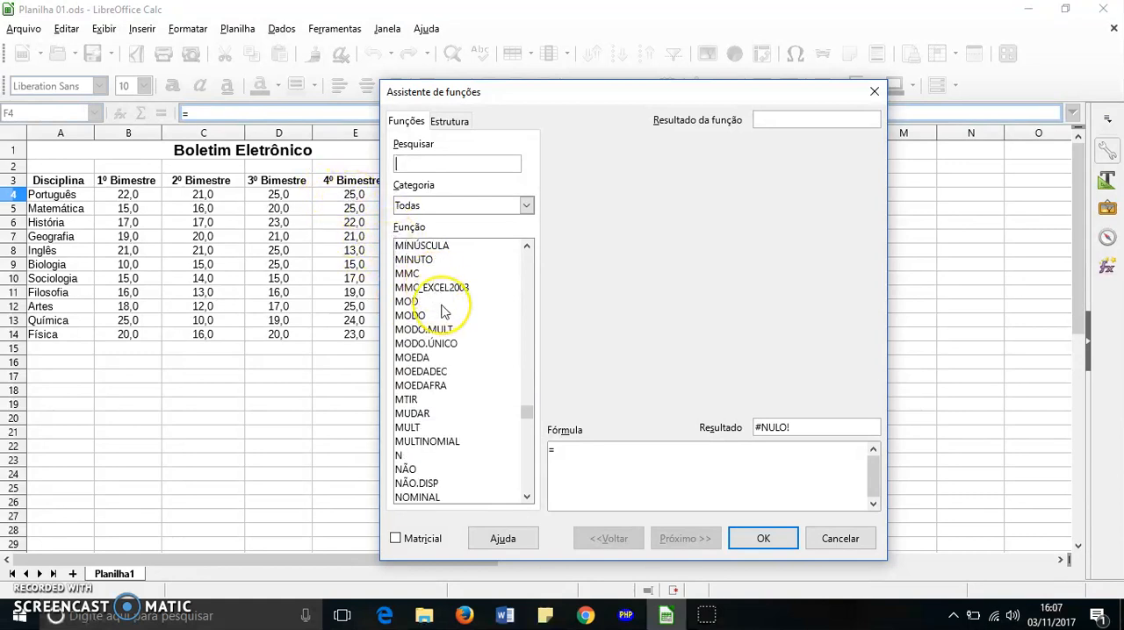
scroll(442, 312, "down", 20)
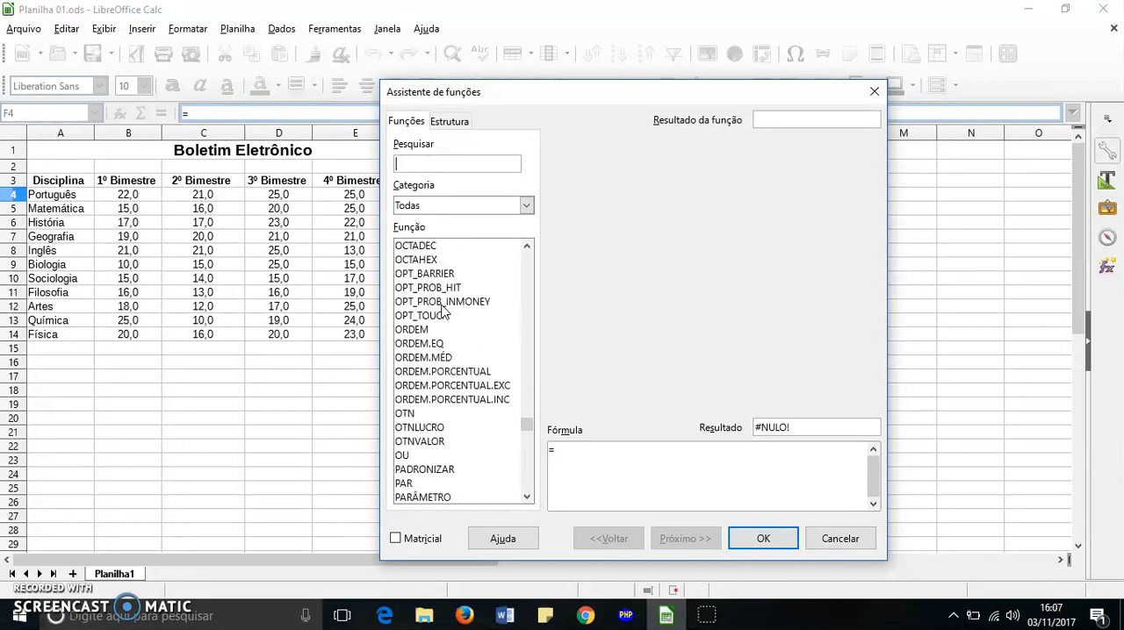
scroll(441, 314, "down", 6)
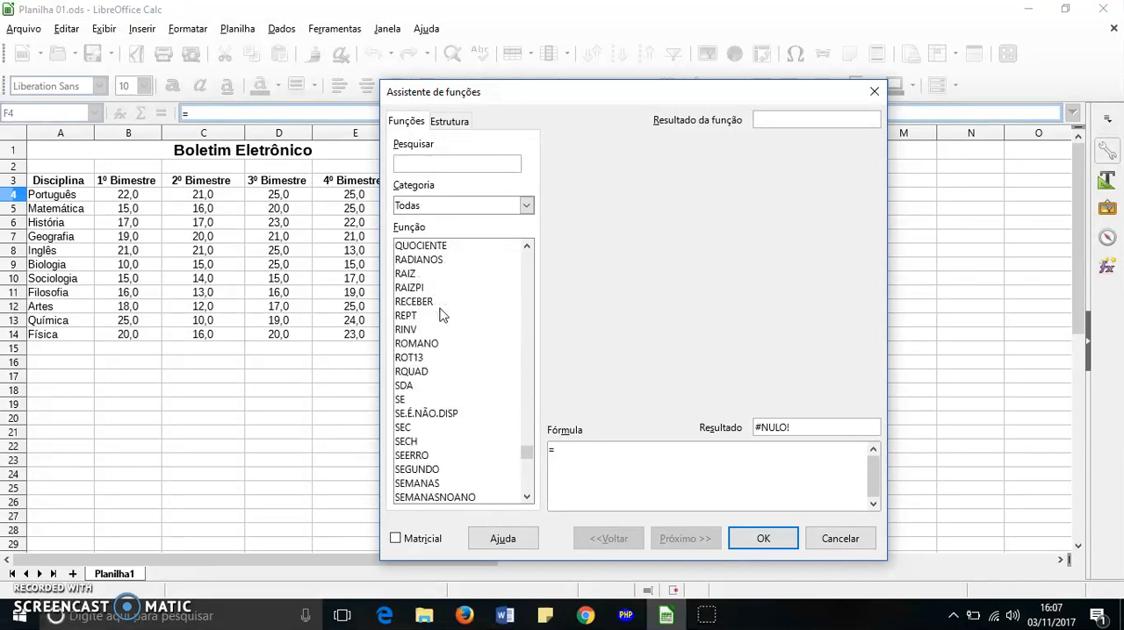
scroll(442, 316, "down", 7)
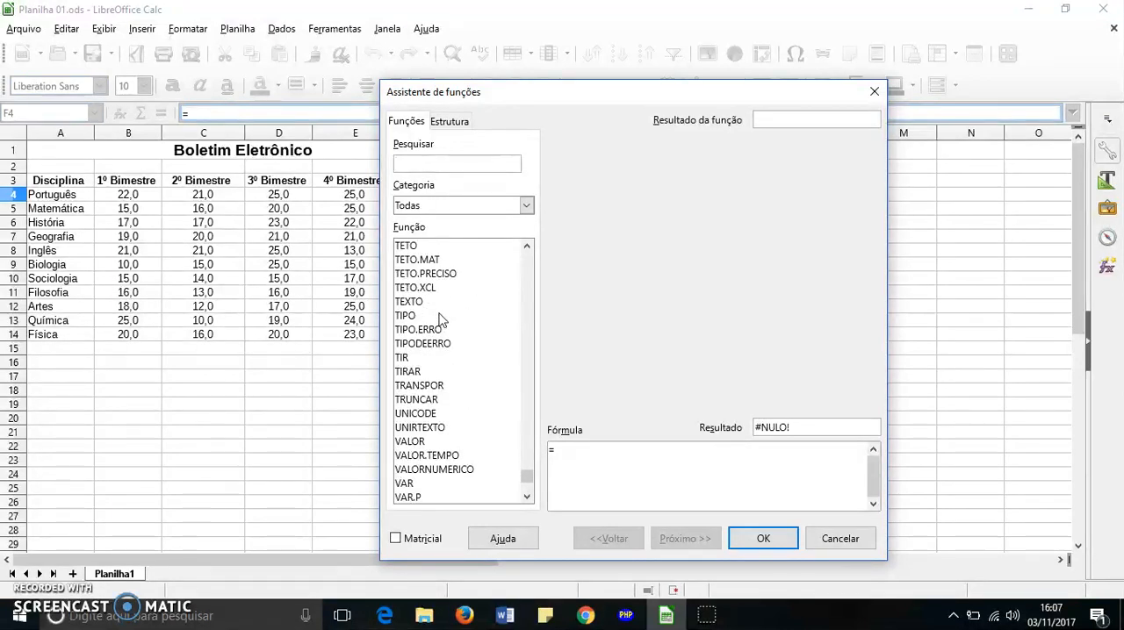
scroll(442, 318, "up", 20)
scroll(439, 314, "up", 20)
scroll(439, 314, "up", 20)
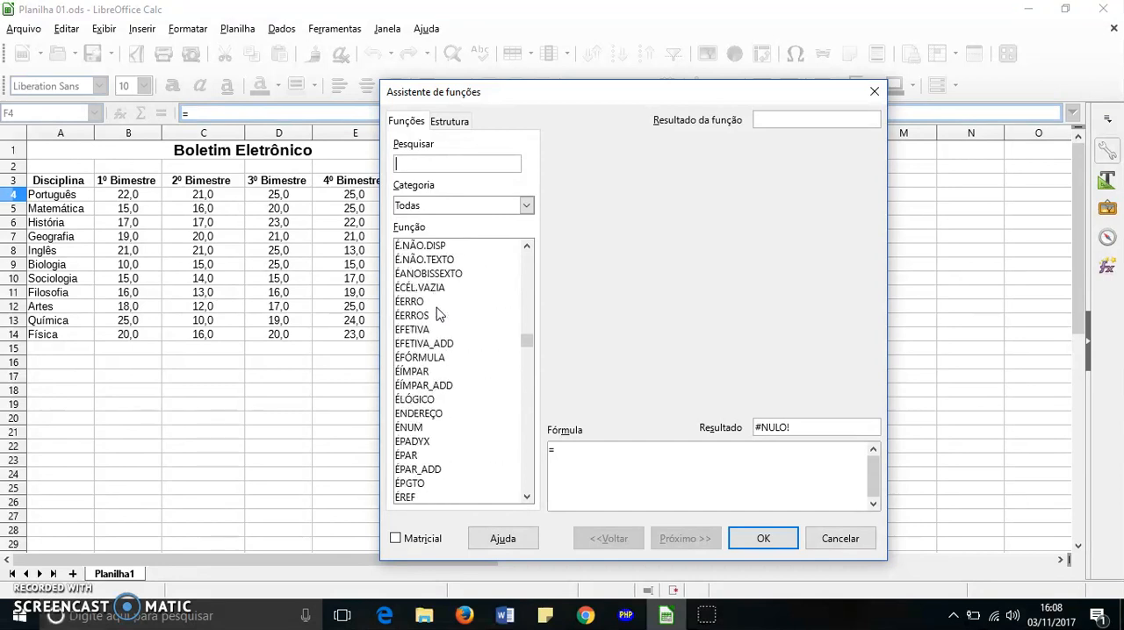
scroll(439, 315, "up", 15)
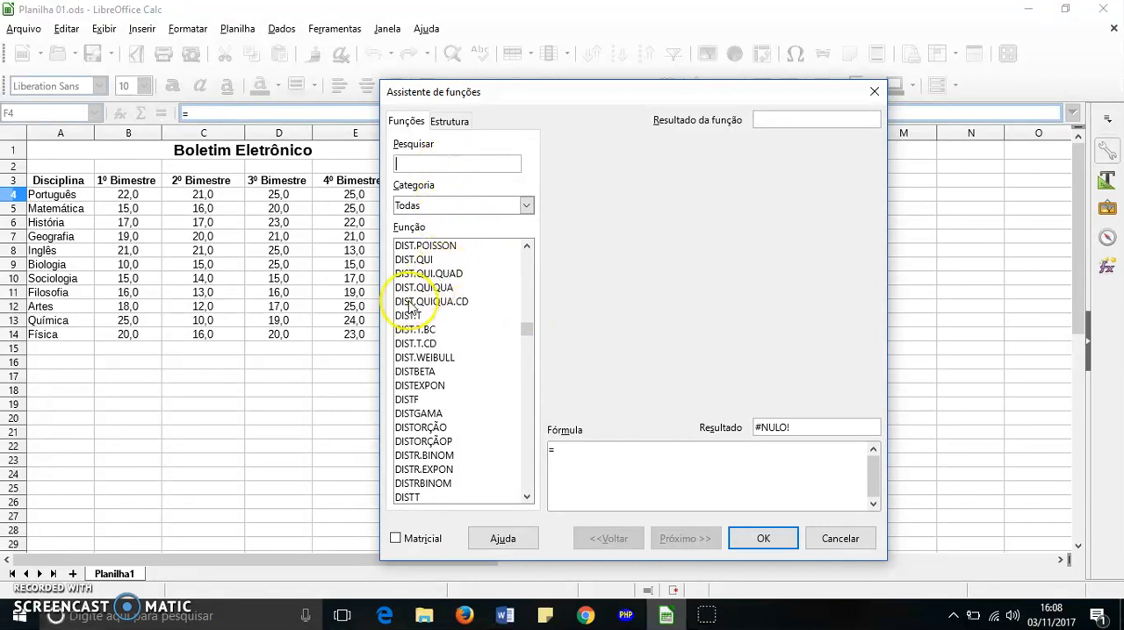
scroll(408, 312, "down", 14)
scroll(412, 281, "up", 5)
Search the Function Wizard for "soma" and insert the SOMA function into the formula
left_click(428, 163)
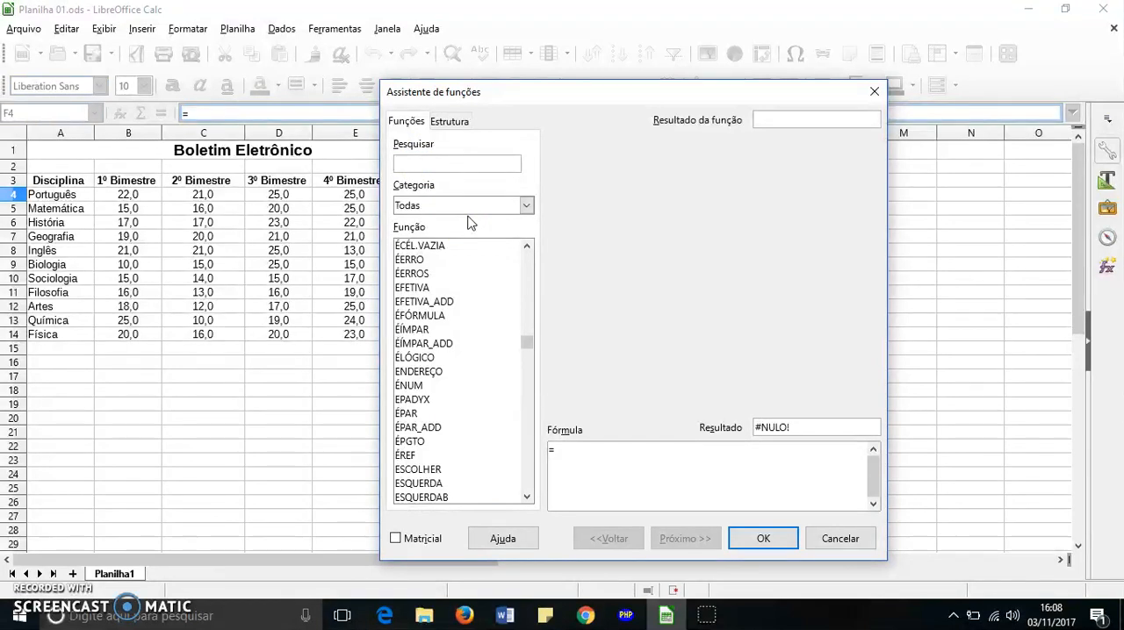
left_click(458, 162)
type("so")
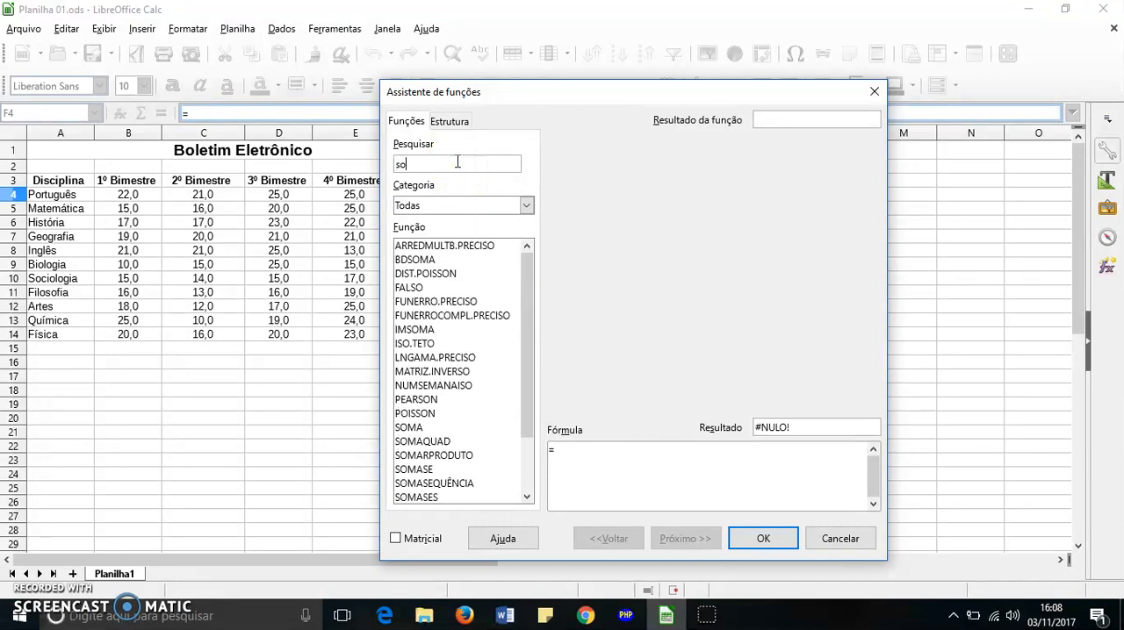
type("ma")
left_click(421, 166)
left_click_drag(420, 166, 407, 165)
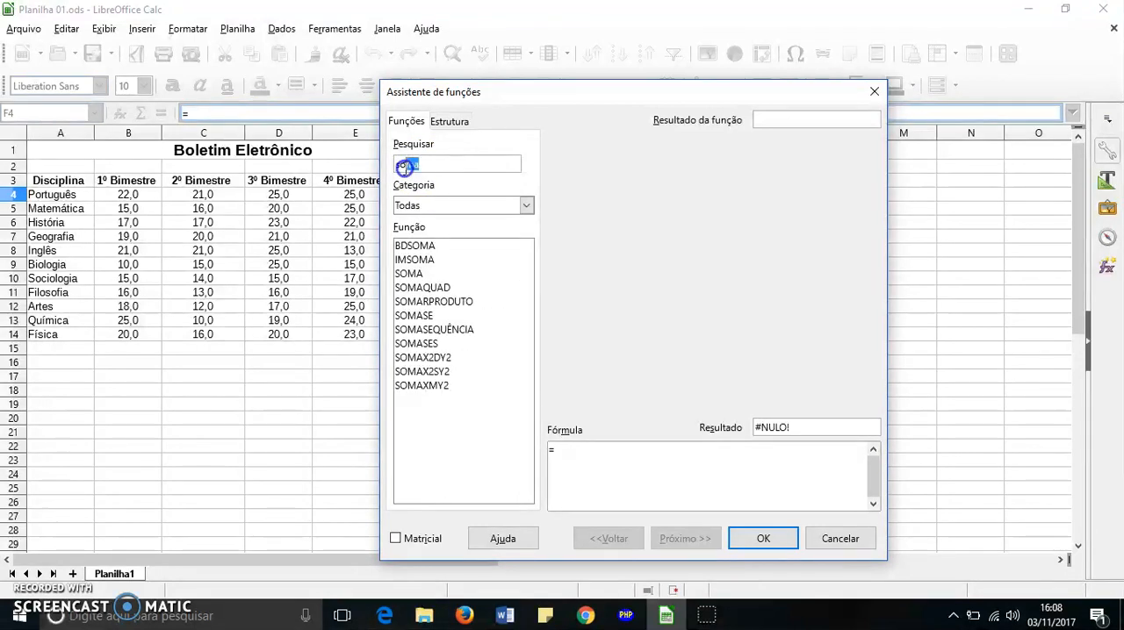
double_click(413, 275)
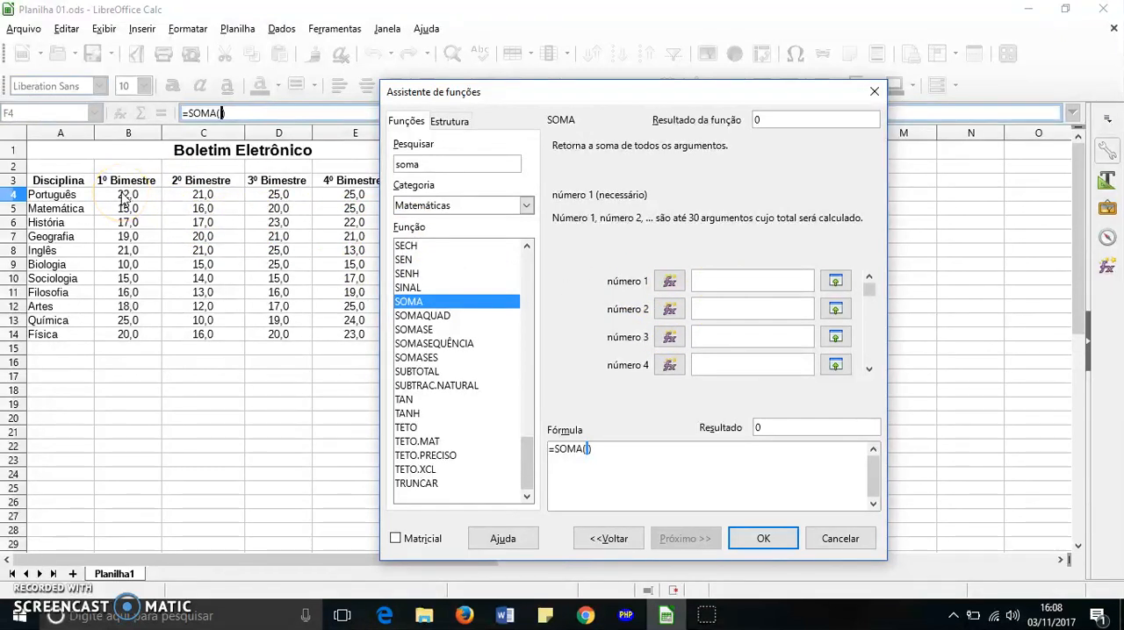
Give SOMA the Português grades B4:E4 as its first argument and apply the formula to cell F4
left_click_drag(123, 194, 361, 200)
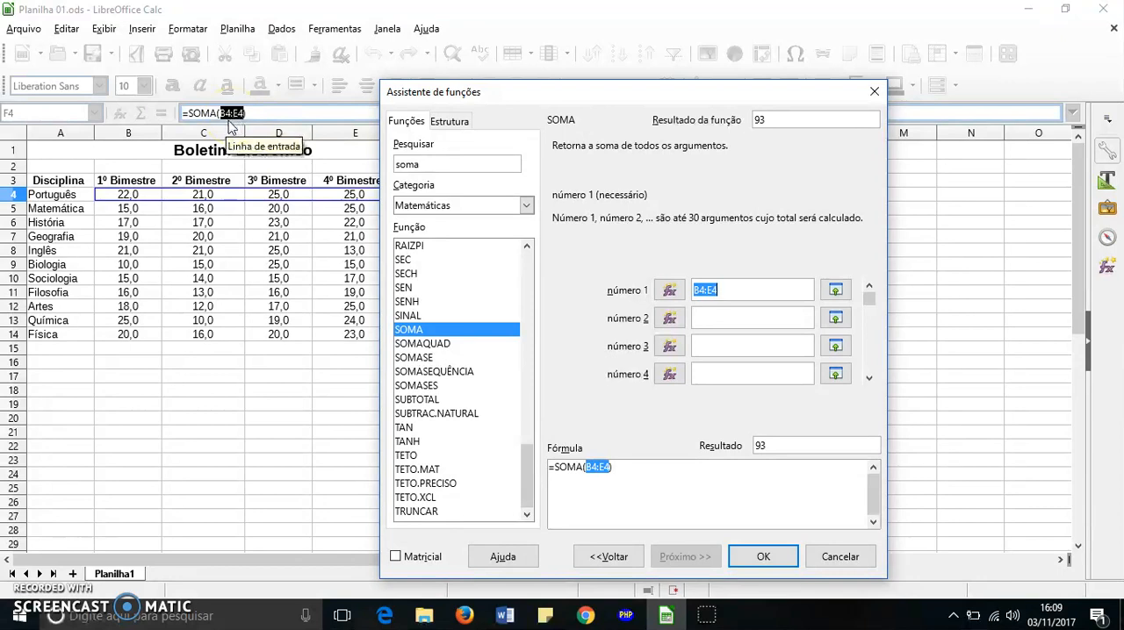
left_click(241, 120)
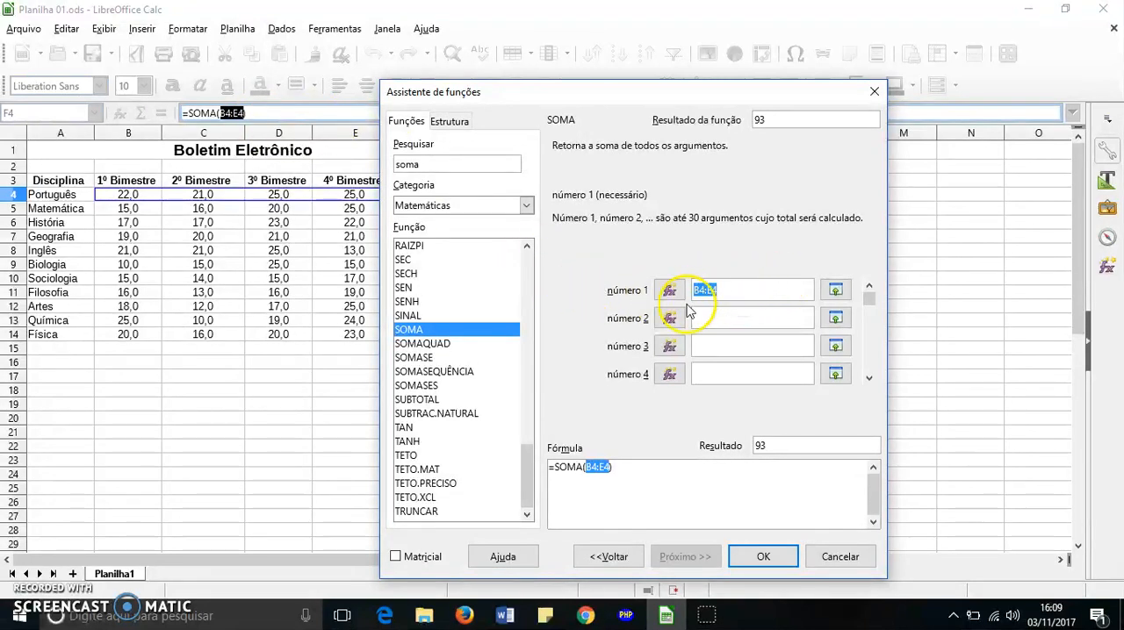
left_click(761, 558)
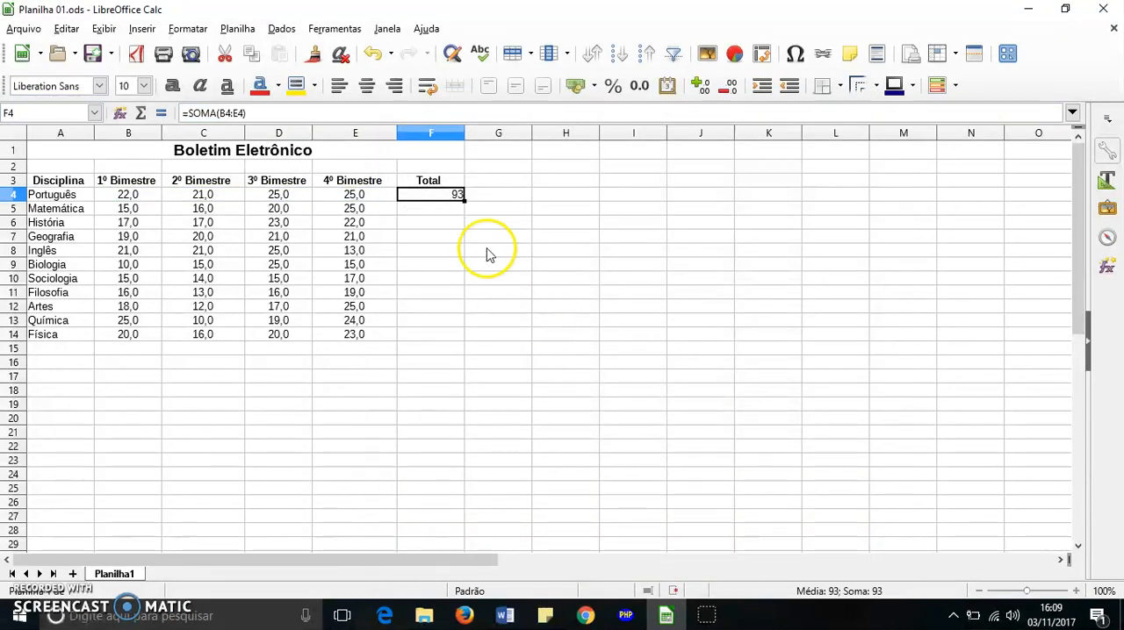
Examine the parts of the SOMA formula behind the Português total in cell F4
left_click(475, 245)
left_click(455, 194)
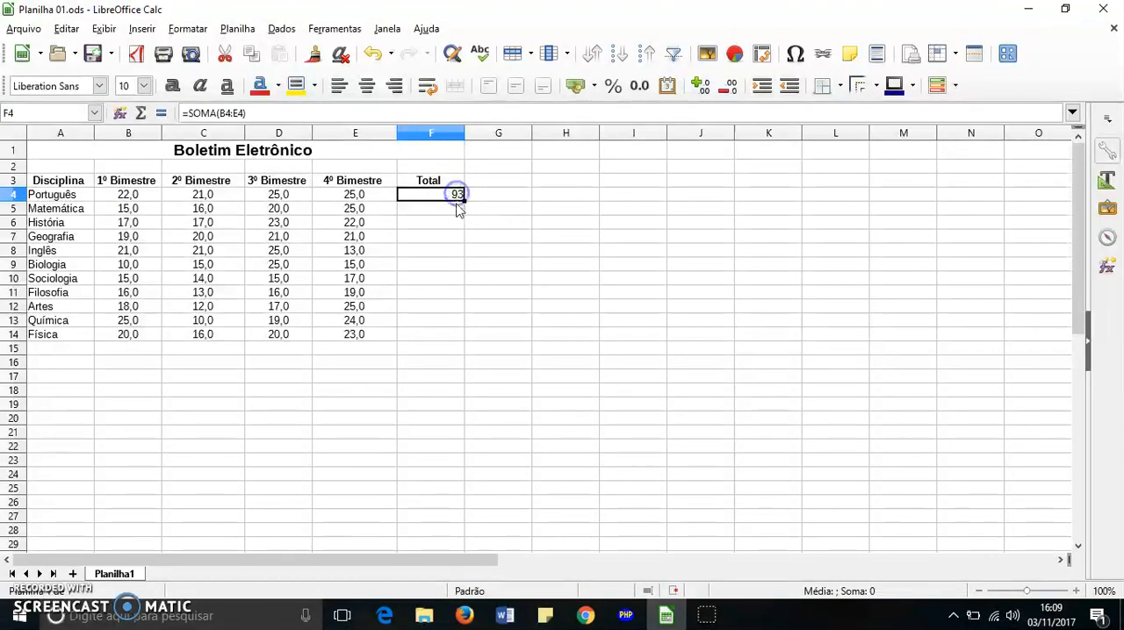
left_click(494, 236)
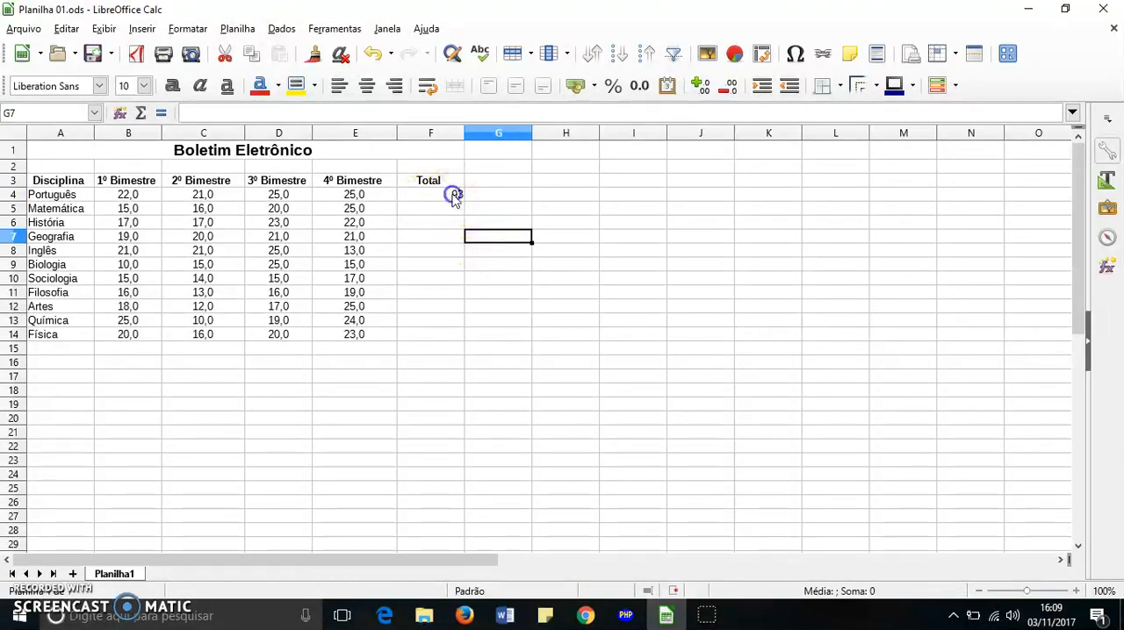
left_click(454, 194)
left_click_drag(245, 114, 178, 114)
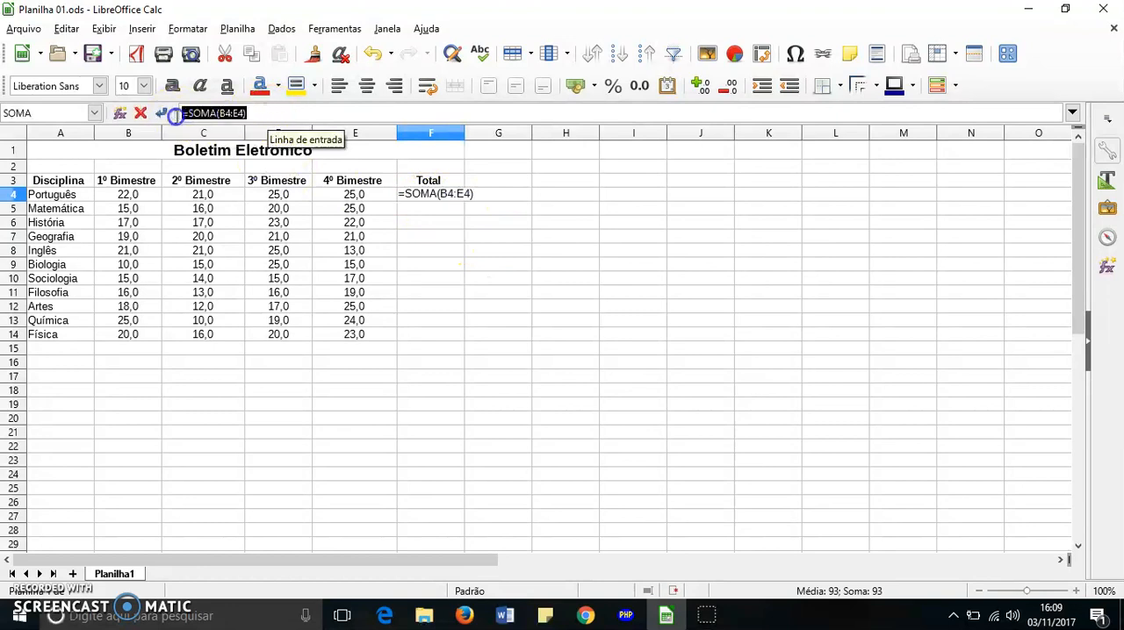
left_click(255, 115)
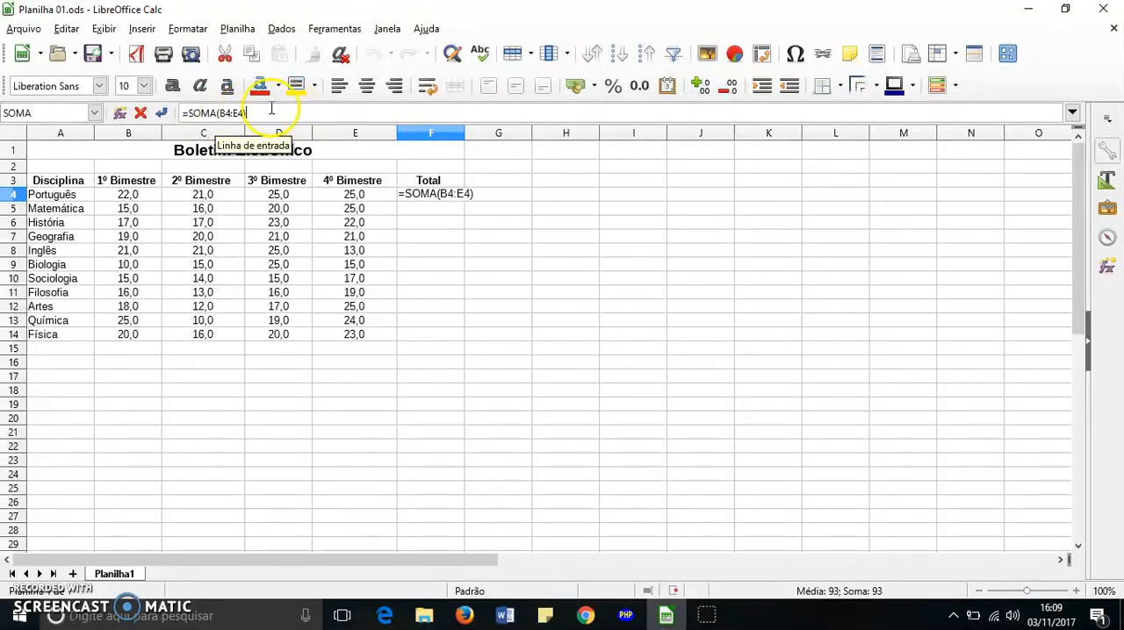
left_click_drag(271, 111, 173, 107)
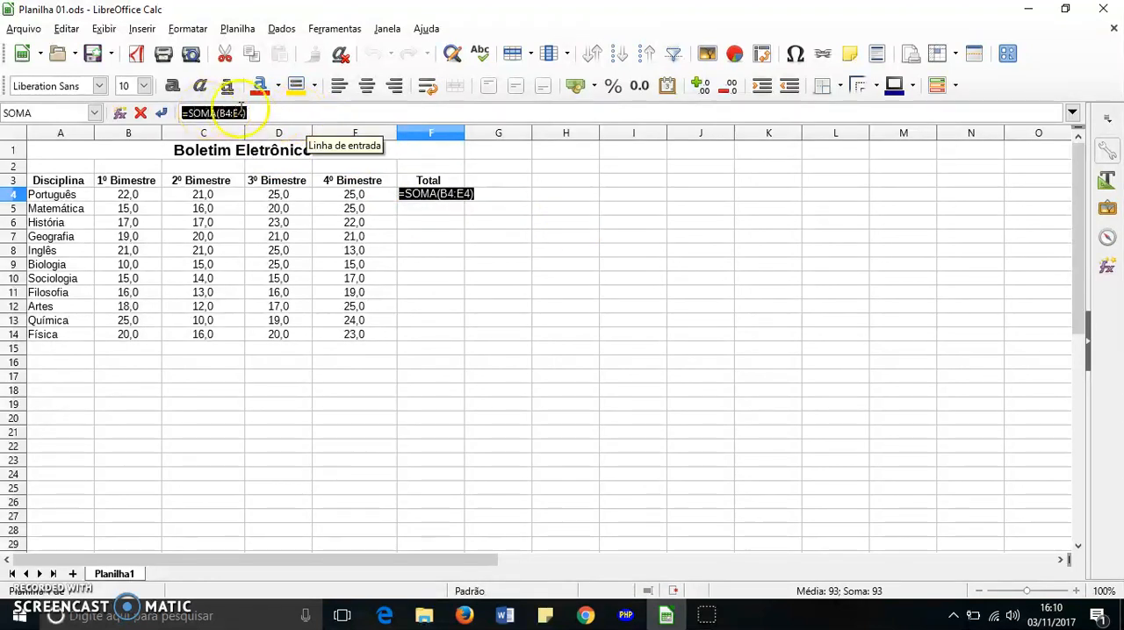
left_click(257, 113)
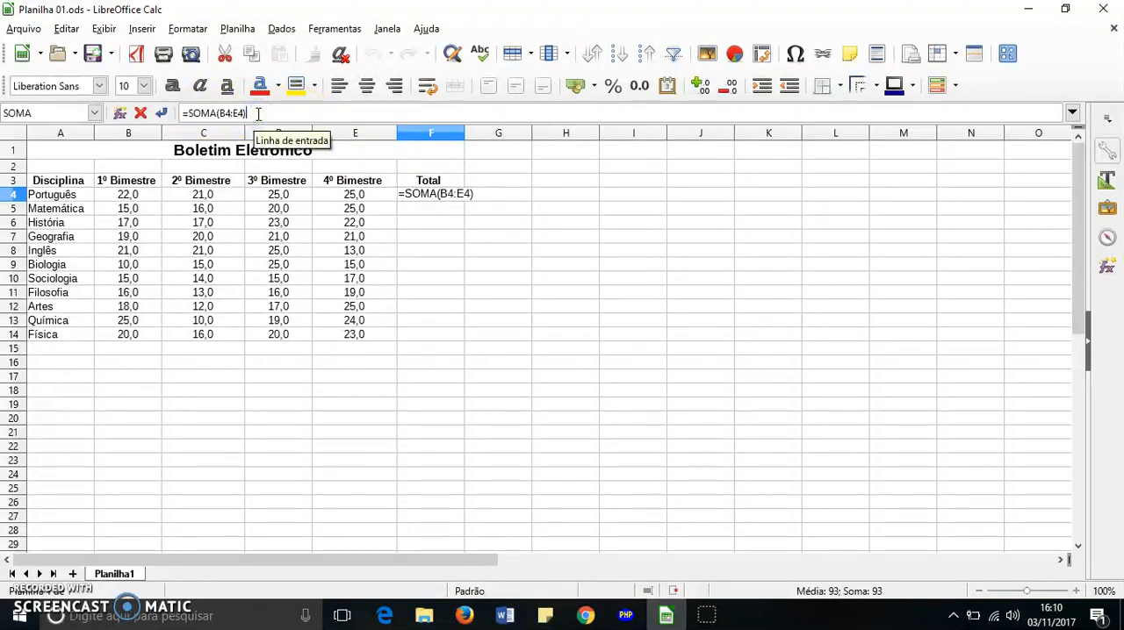
key("Return")
Fill the SOMA formula from cell F4 down to F14 to total every remaining subject
left_click(425, 194)
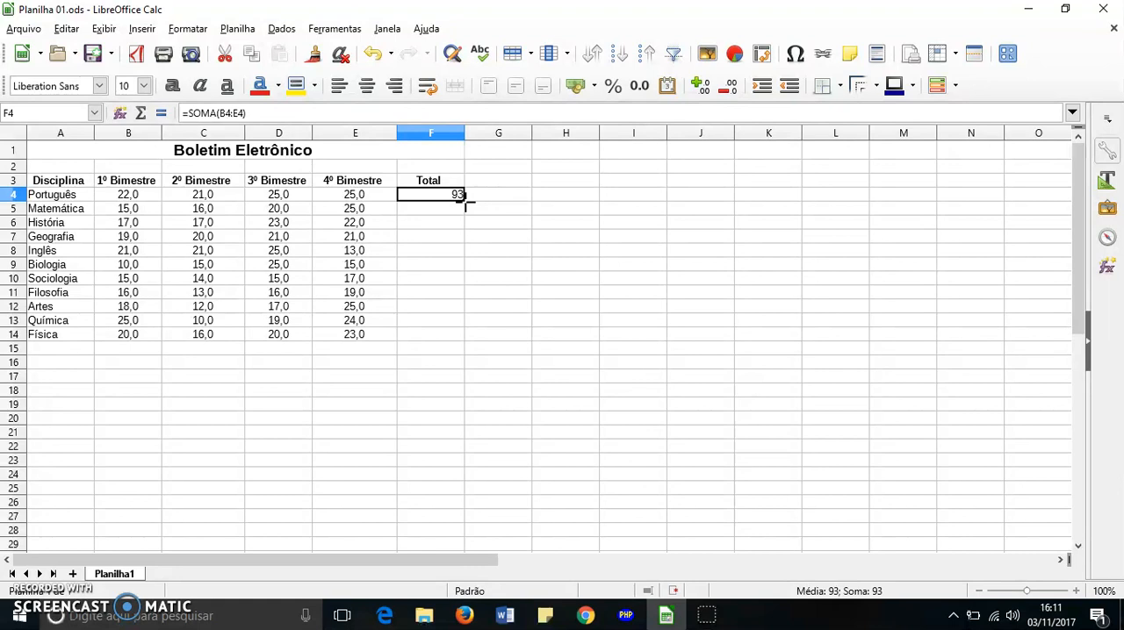
left_click_drag(465, 206, 463, 338)
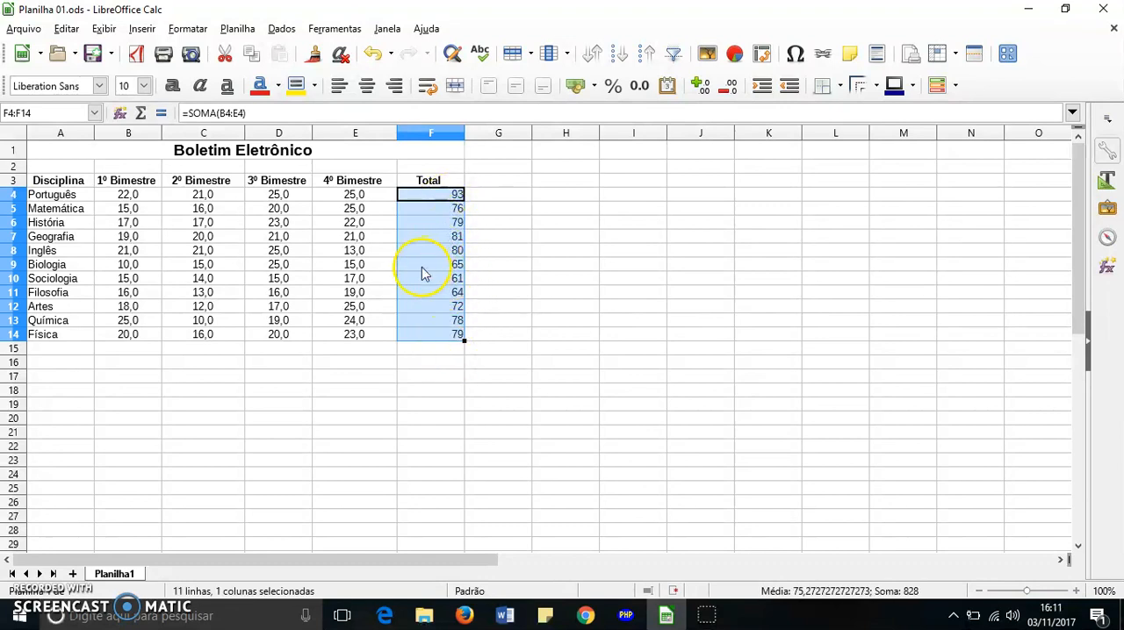
left_click(461, 370)
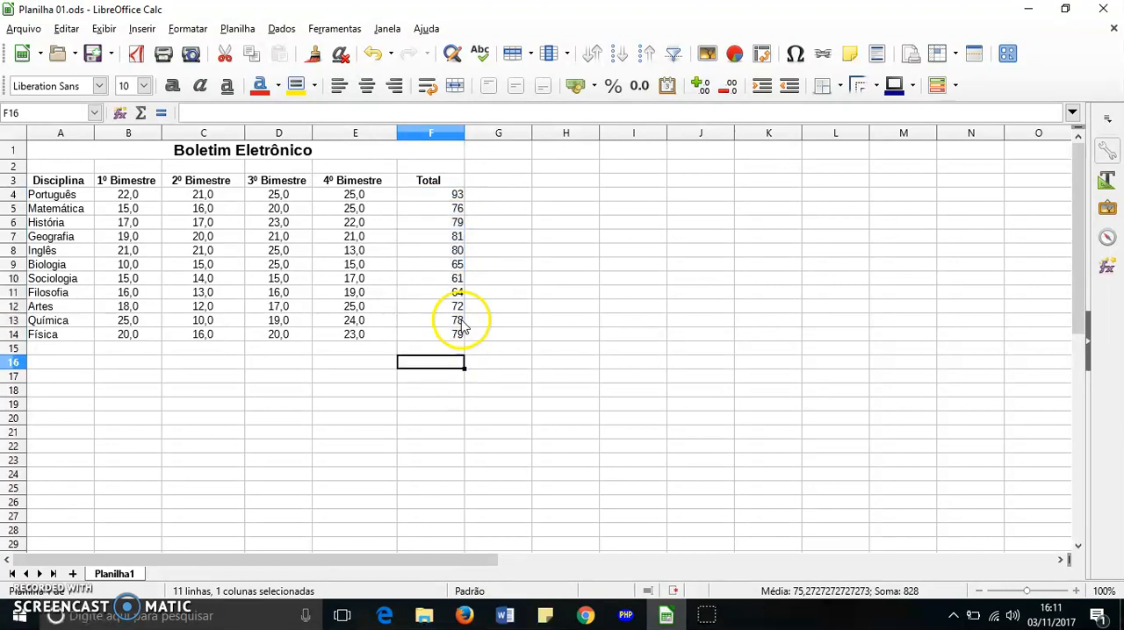
Check the copied formulas in the Total column to see which row's grades each one adds
left_click(448, 292)
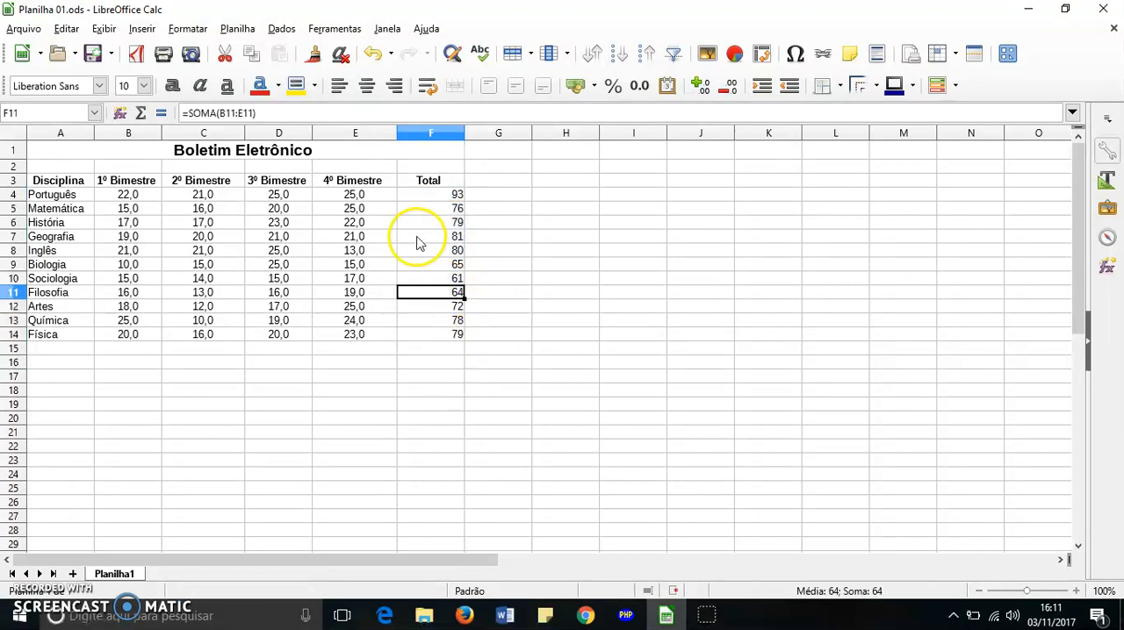
left_click(441, 236)
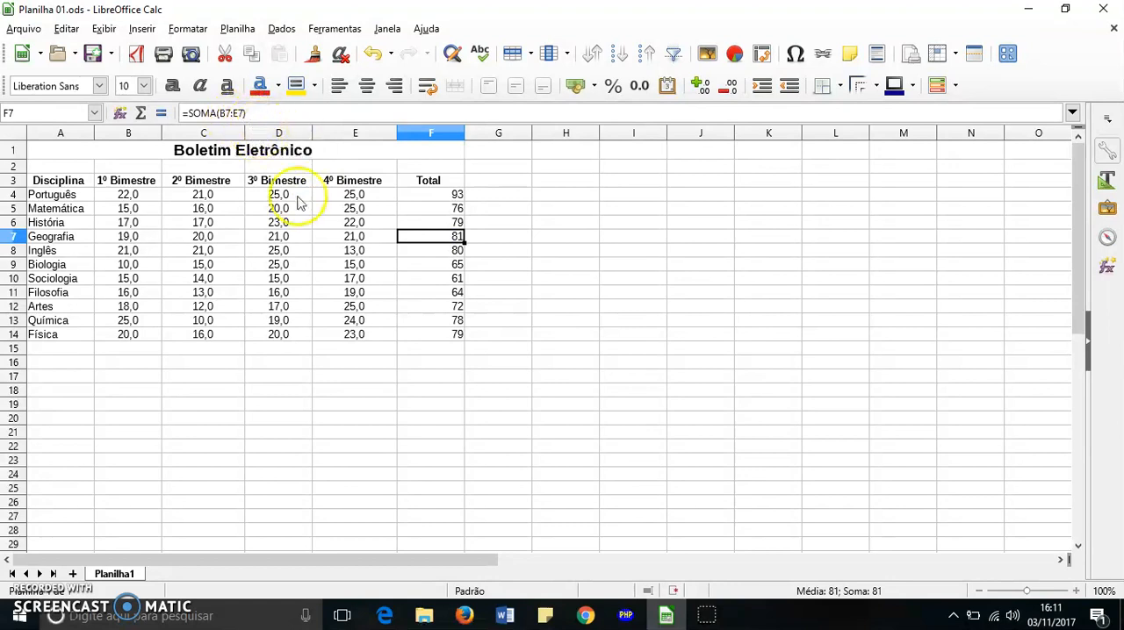
left_click(442, 281)
left_click(444, 292)
left_click(443, 307)
left_click(444, 321)
left_click(443, 334)
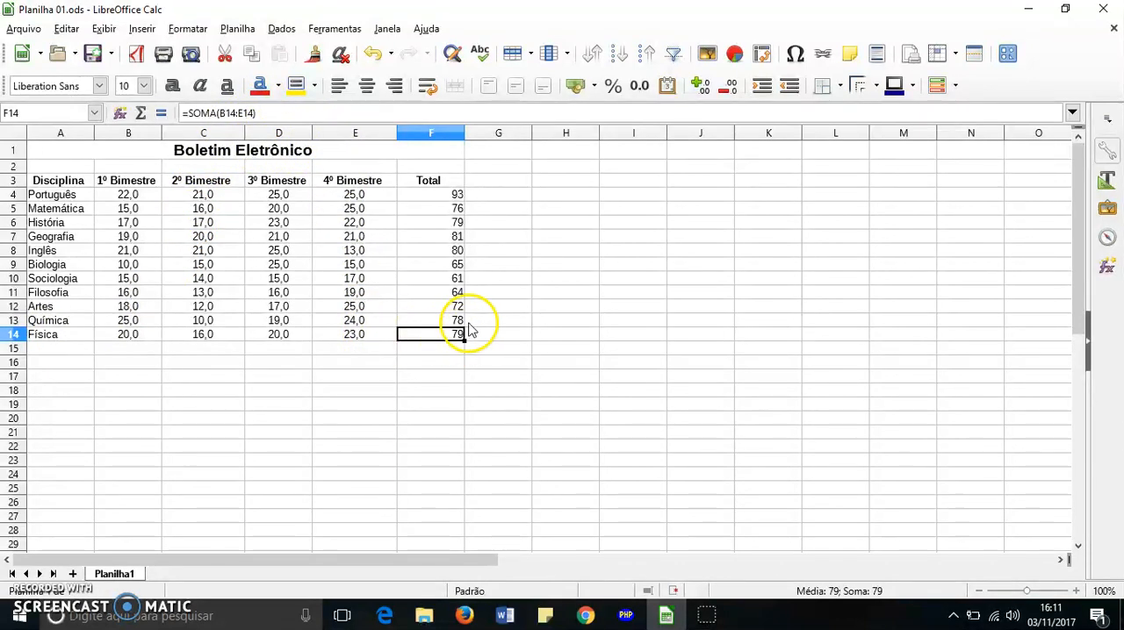
left_click(460, 294)
left_click(460, 280)
left_click(460, 252)
left_click(453, 235)
left_click(452, 222)
left_click(452, 209)
left_click(432, 265)
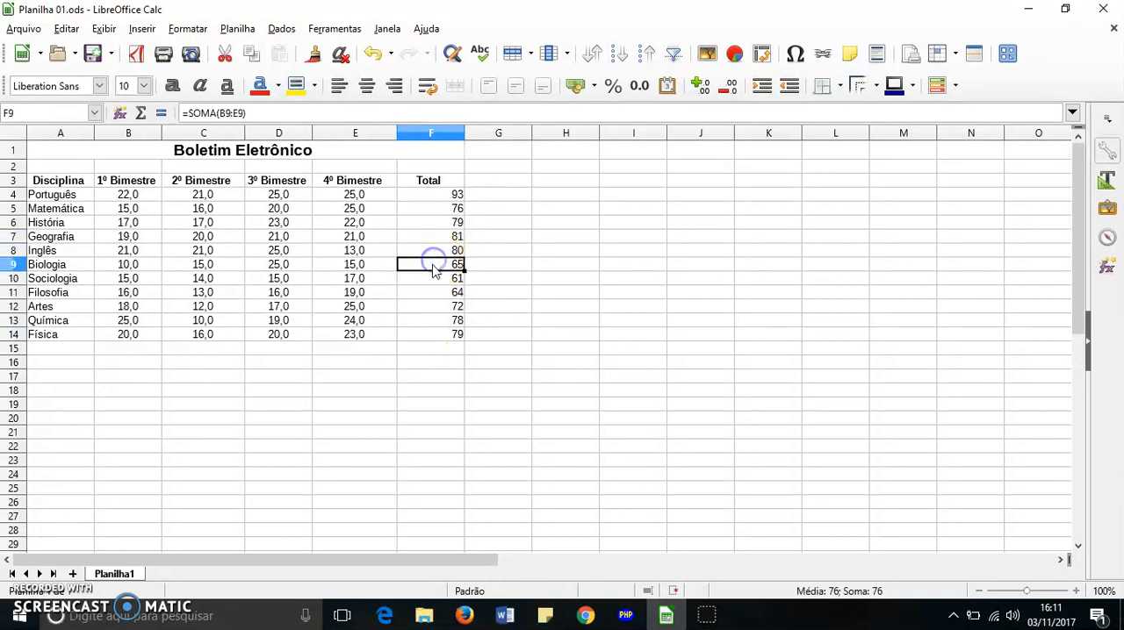
left_click(431, 278)
left_click(433, 262)
left_click(435, 235)
left_click(438, 213)
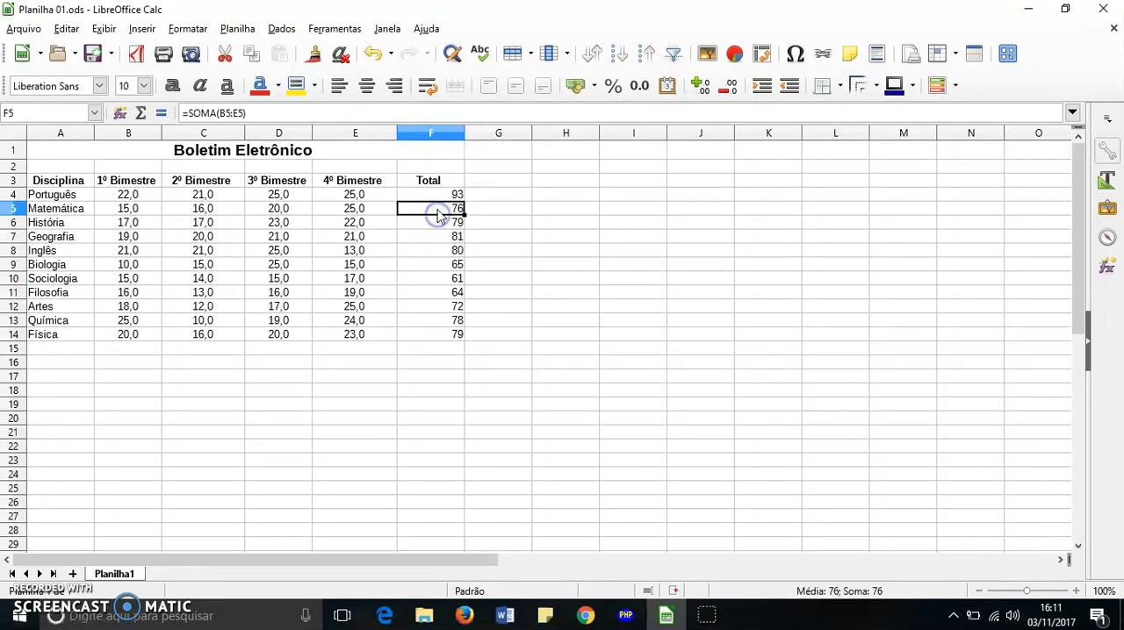
left_click(436, 248)
left_click(535, 334)
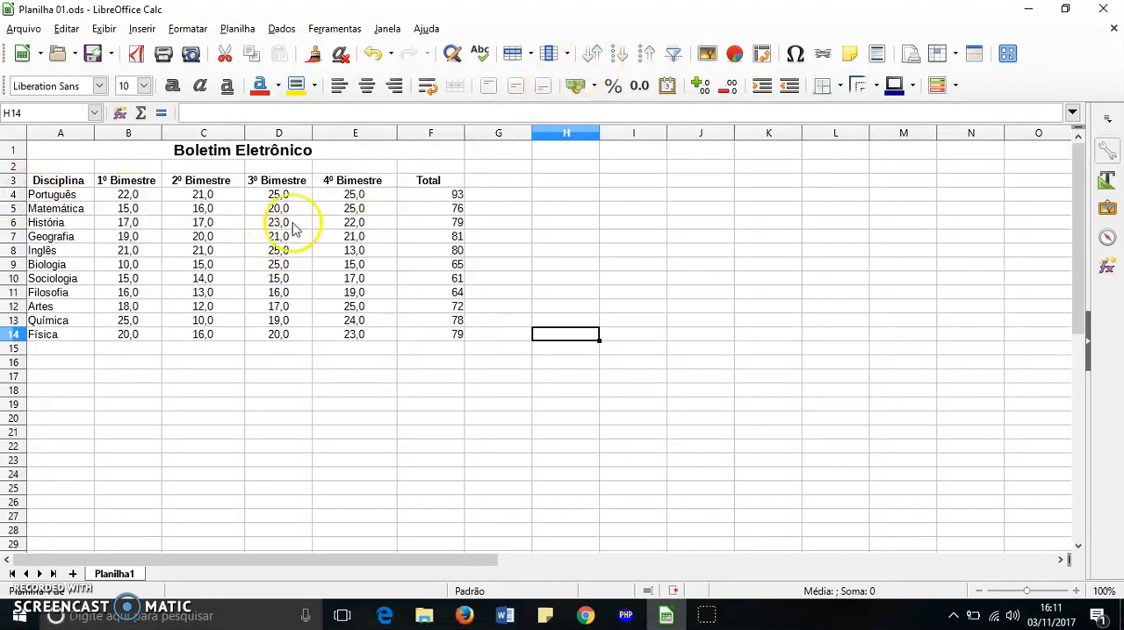
Change the four Geografia grades in B7:E7 to 10, 11, 10 and 10
left_click(125, 240)
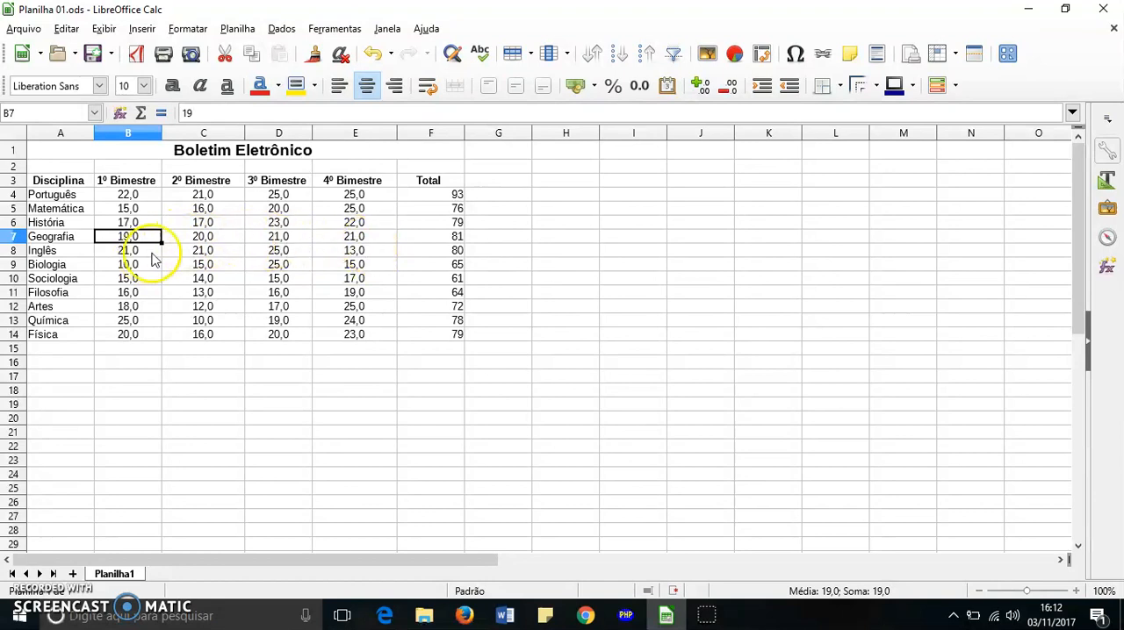
type("10")
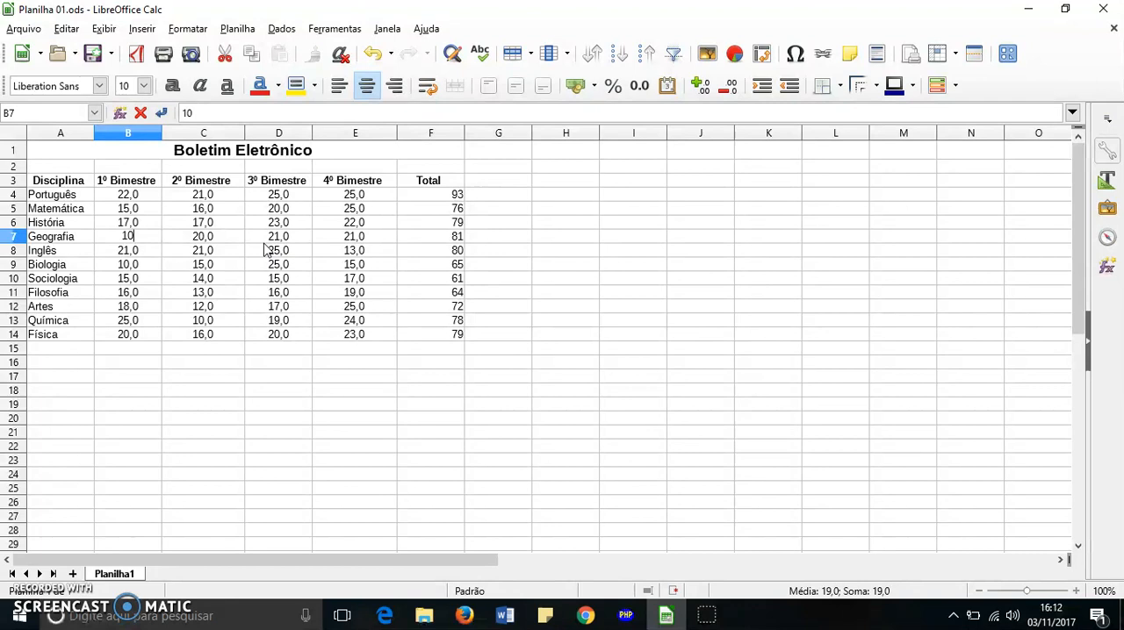
key("Tab")
type("11")
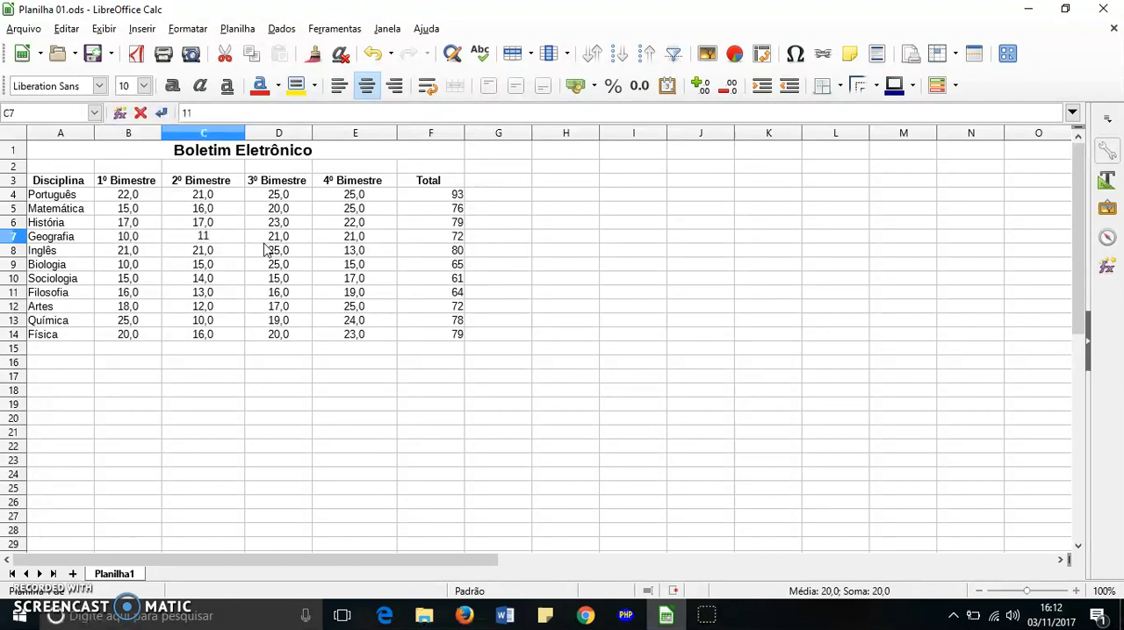
key("Tab")
type("1")
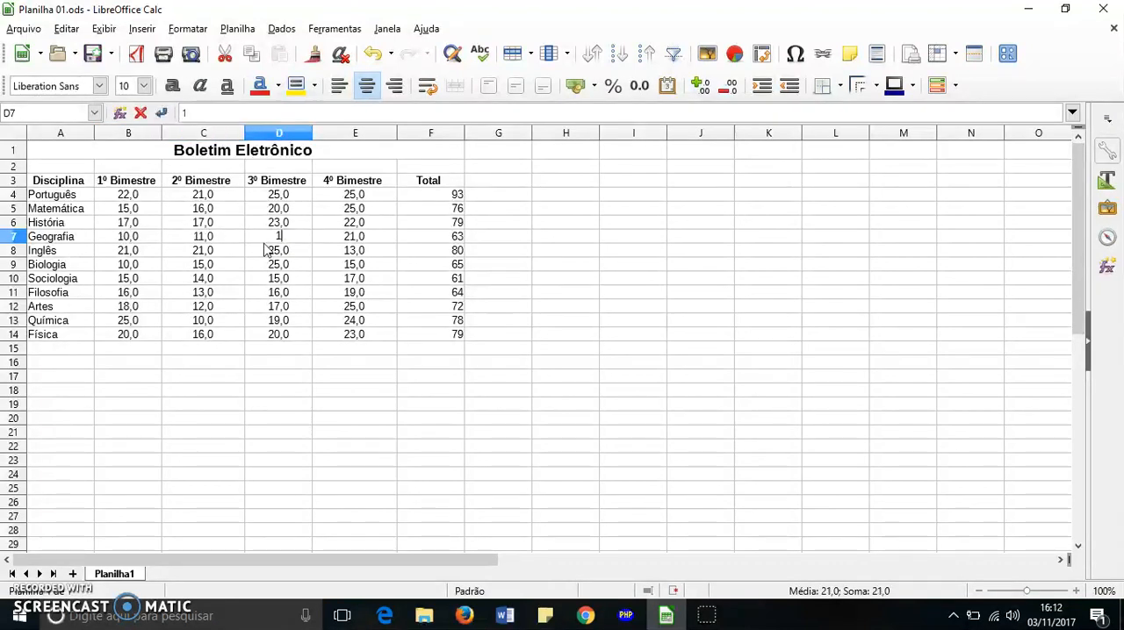
type("0")
key("Tab")
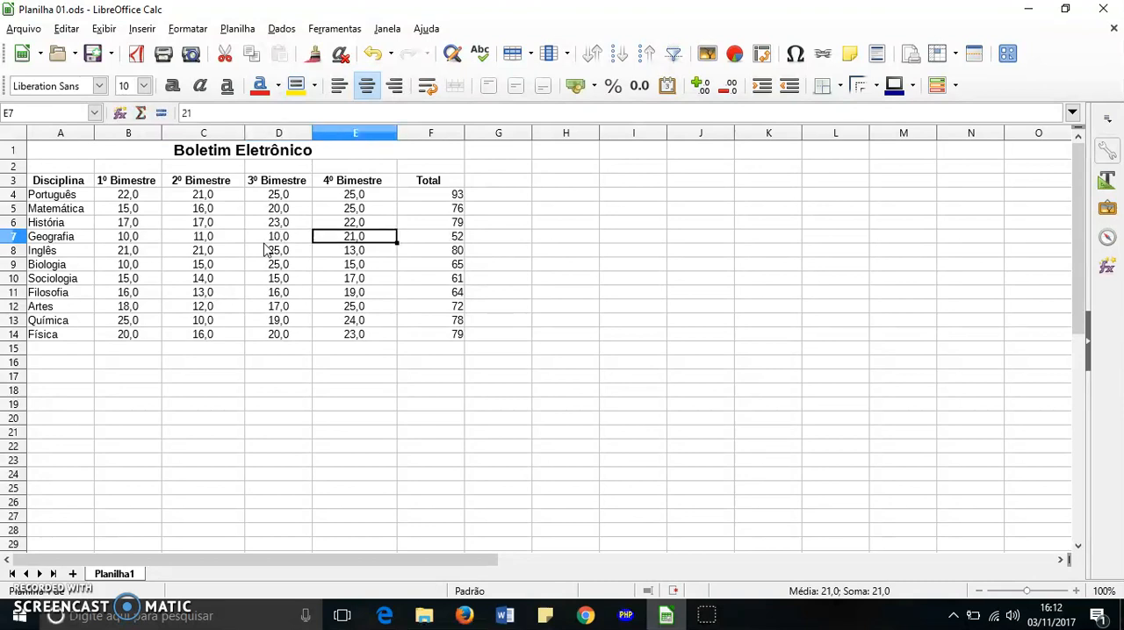
type("1")
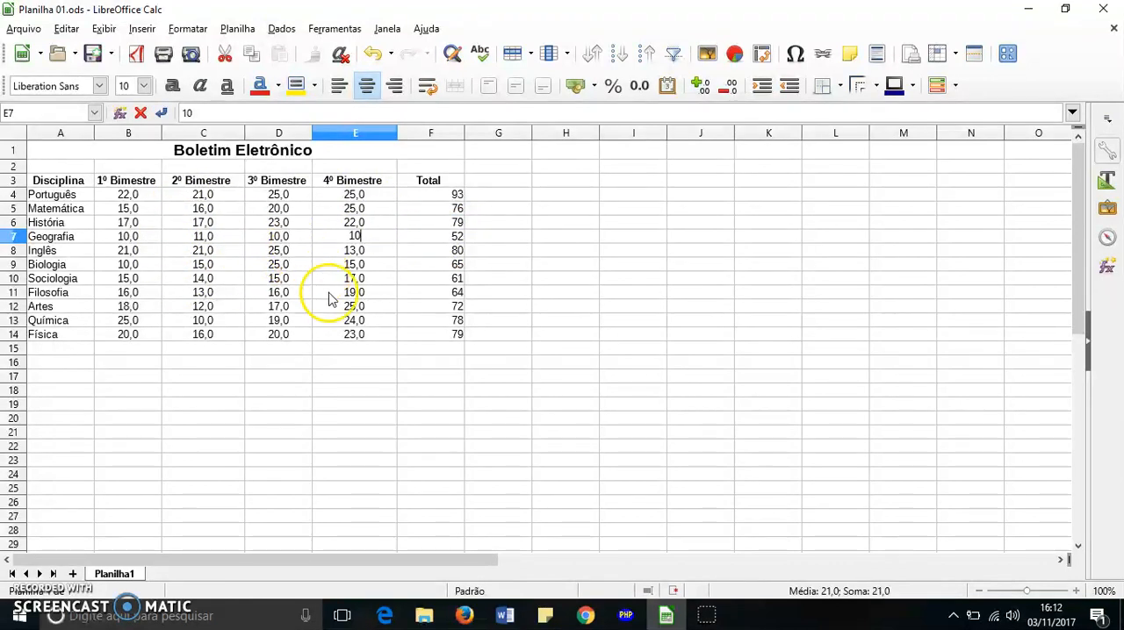
left_click(552, 337)
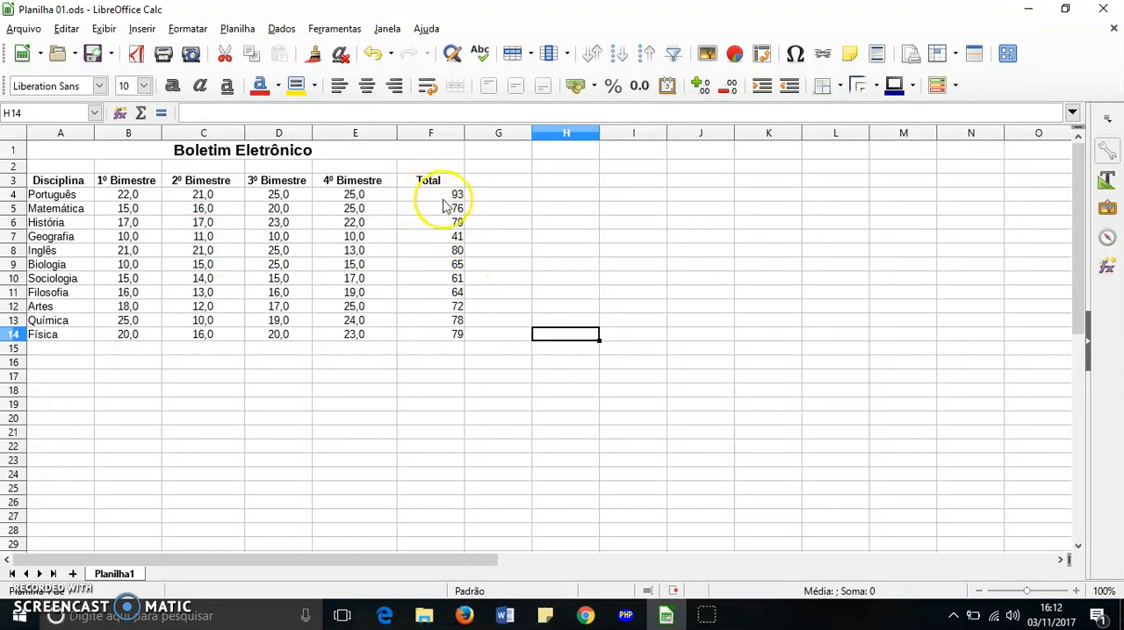
Add one decimal place to the subject totals in F4:F14
left_click_drag(444, 195, 441, 343)
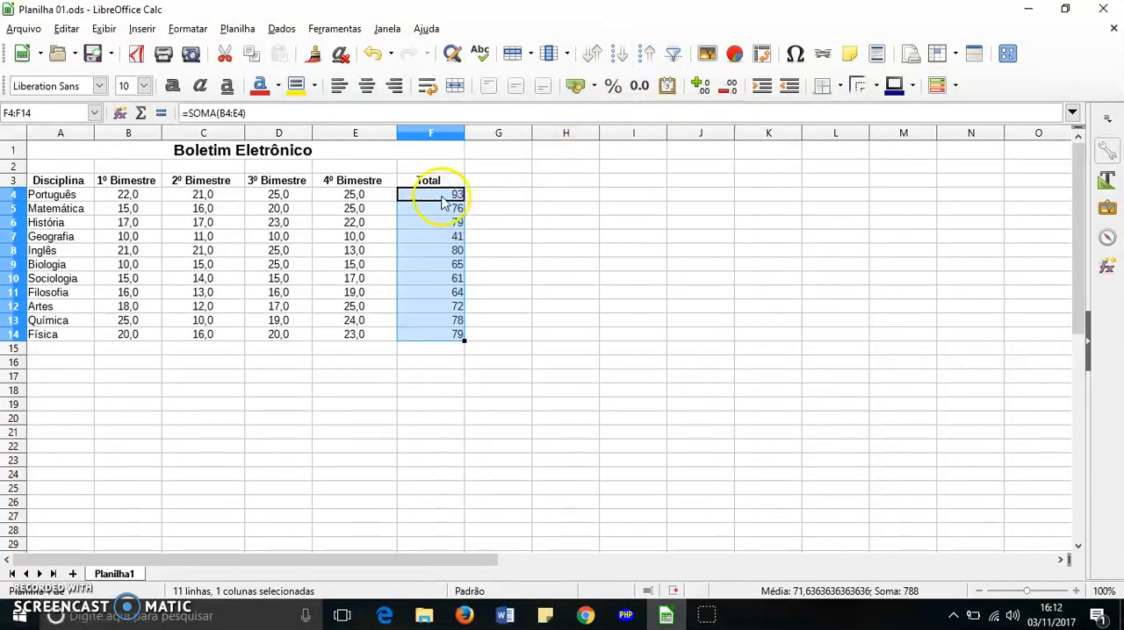
left_click(700, 88)
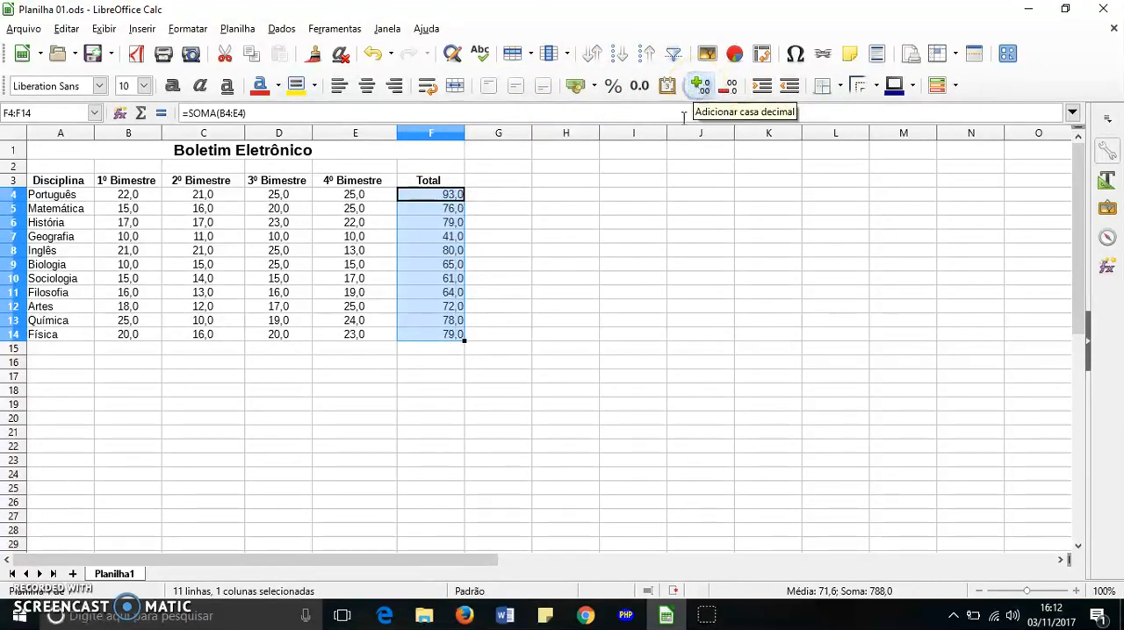
left_click(551, 244)
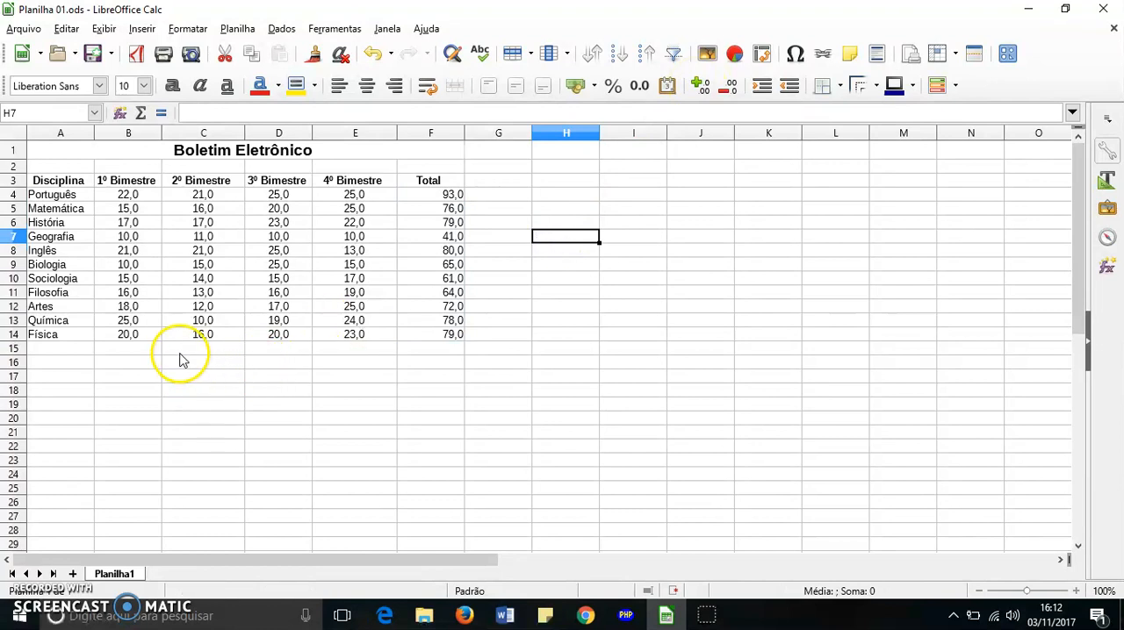
Enter the row label "Media" in cell A15, below the Física row
left_click(63, 352)
type("Media")
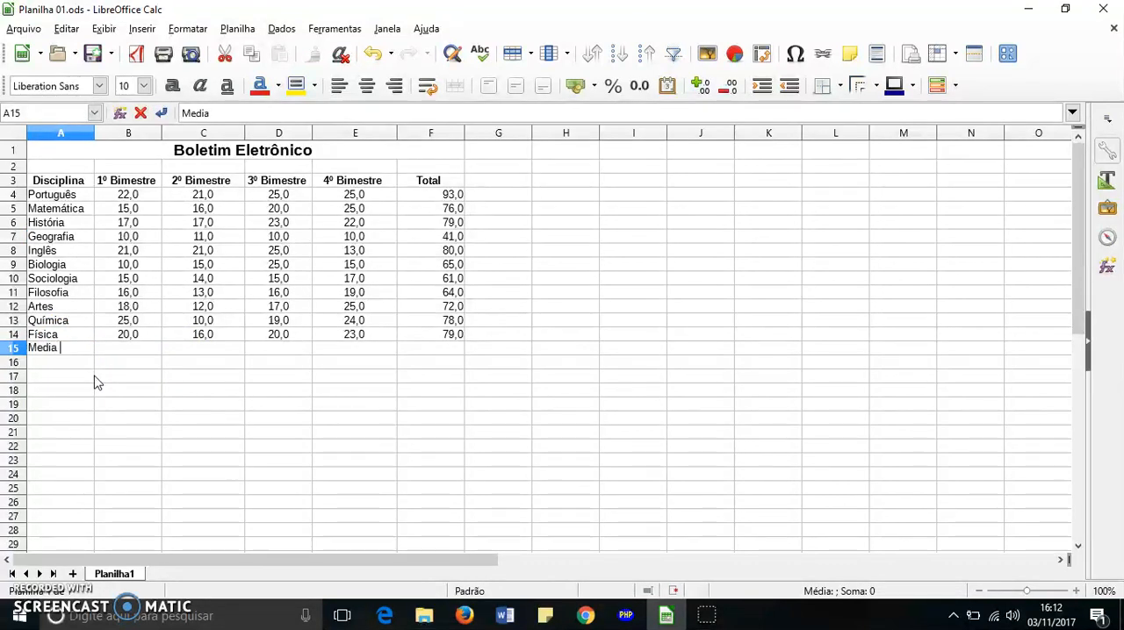
left_click(121, 404)
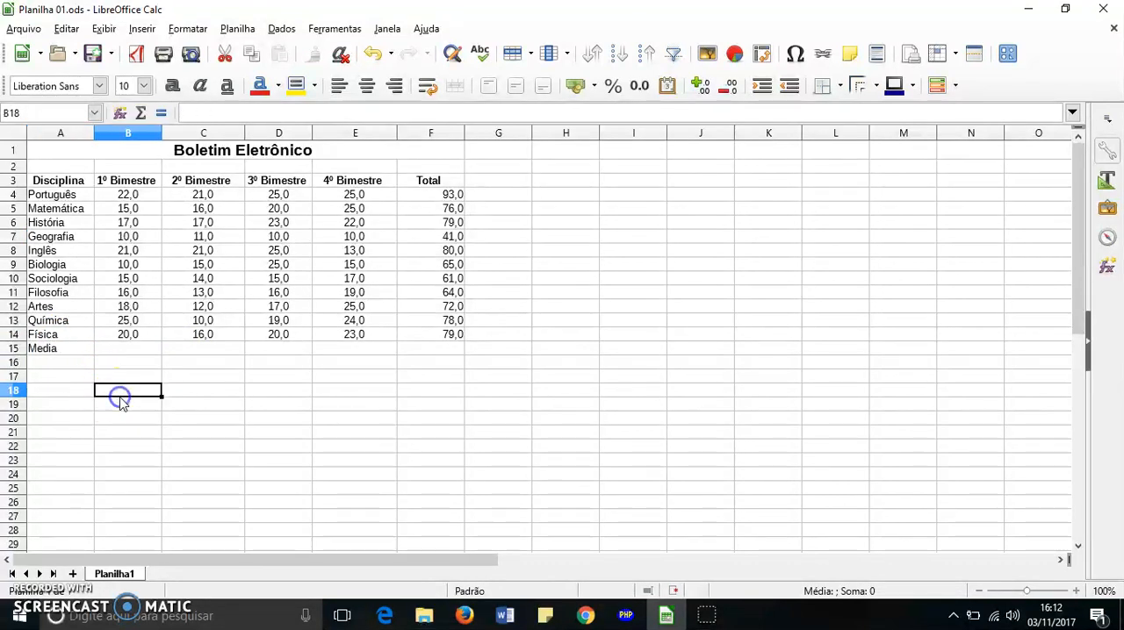
left_click(72, 349)
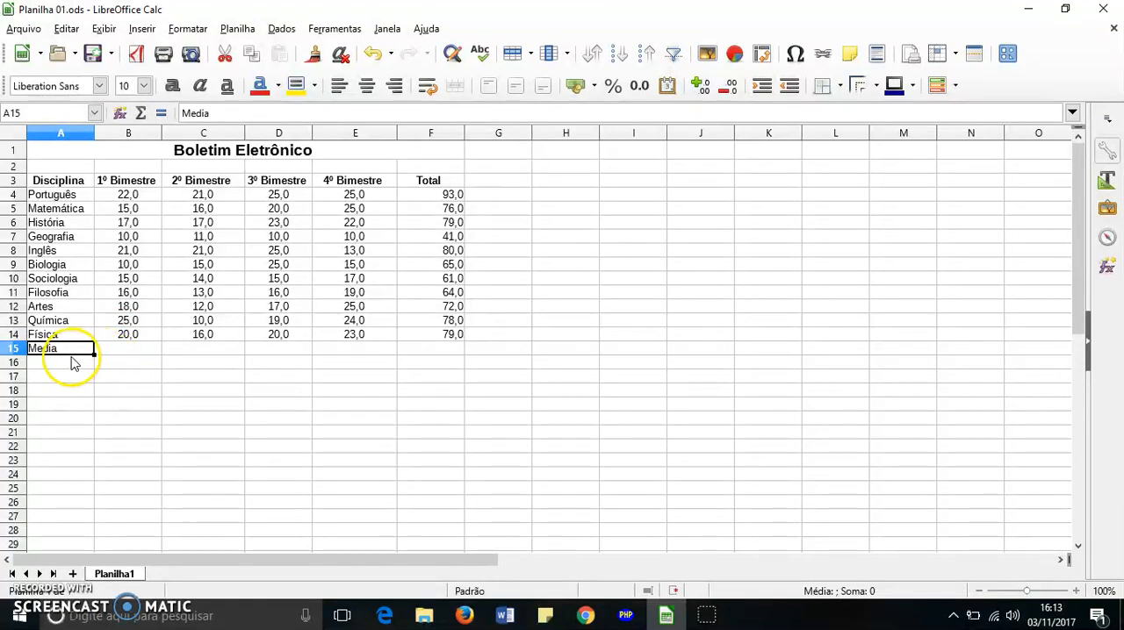
Search the function wizard for "méd" and insert the MÉDIA function in cell B15
left_click(124, 350)
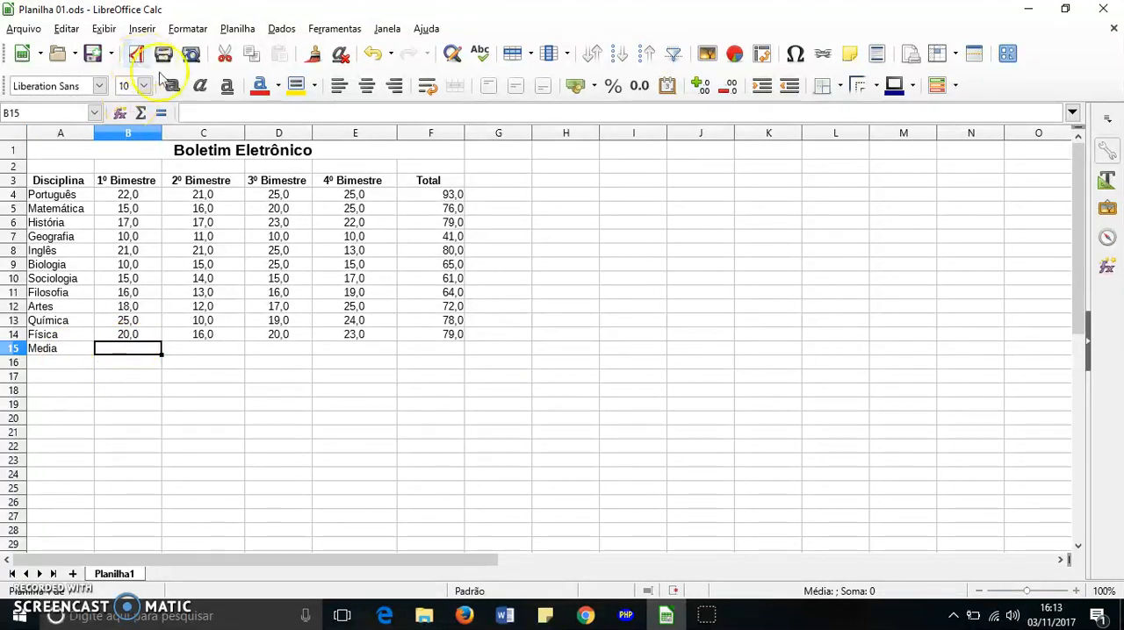
left_click(187, 31)
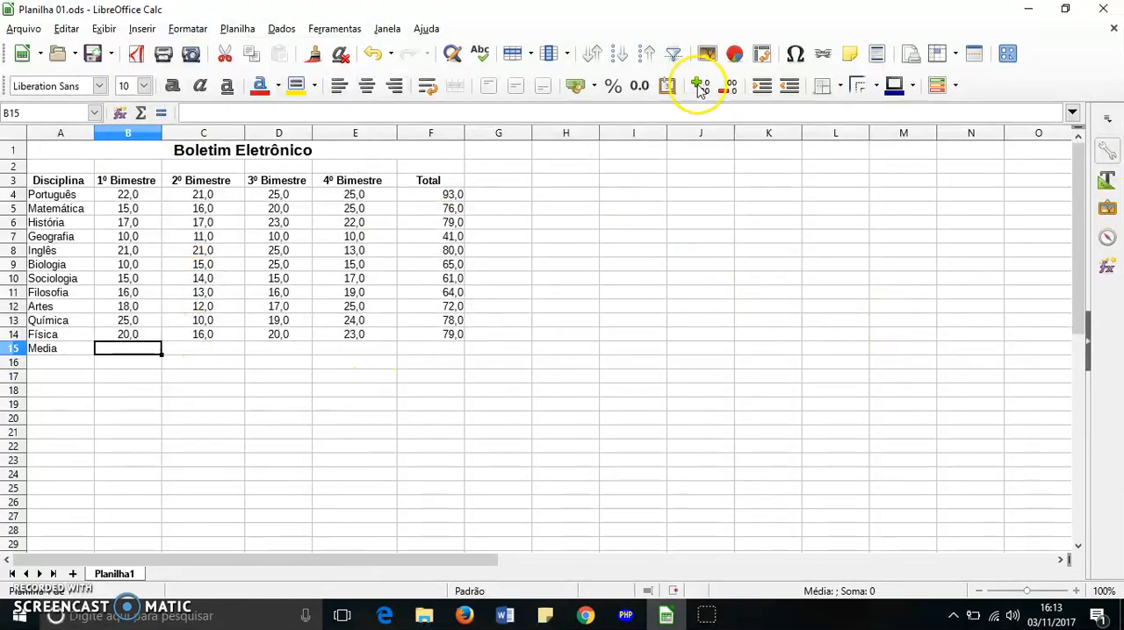
left_click(120, 114)
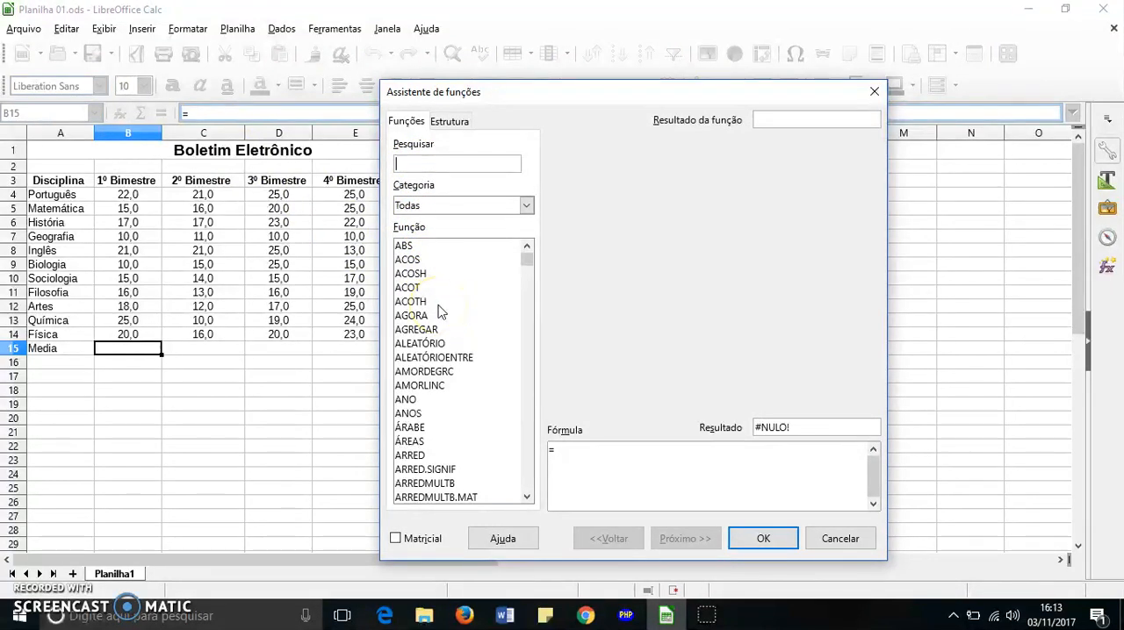
scroll(439, 313, "down", 1)
scroll(439, 303, "up", 1)
left_click(446, 165)
type("media")
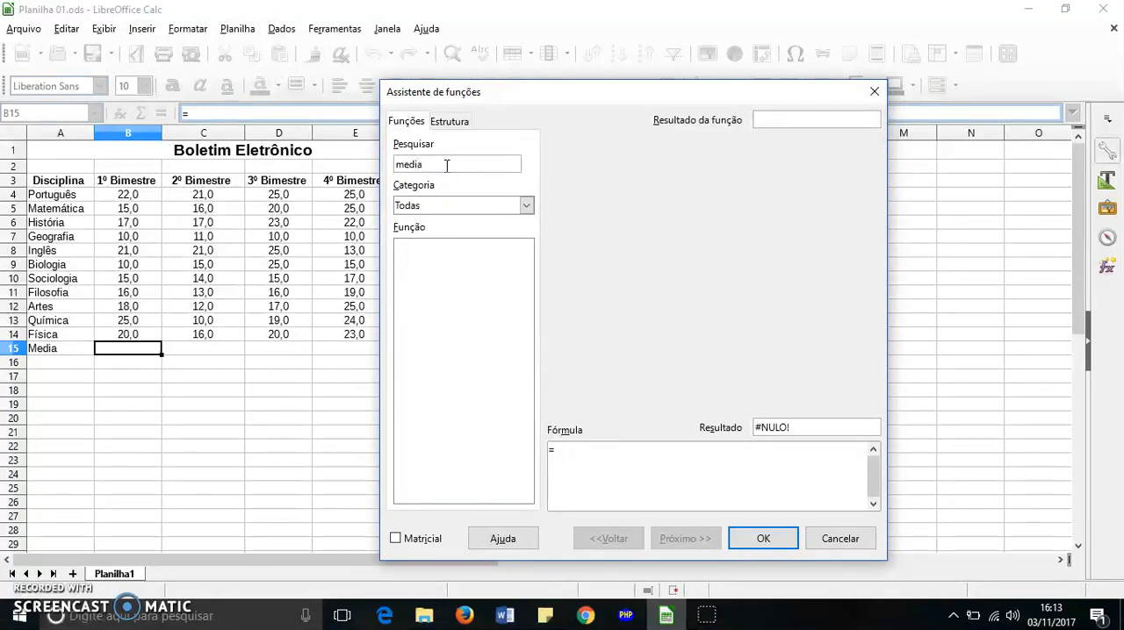
key("BackSpace")
key("BackSpace")
key("BackSpace")
type("éd")
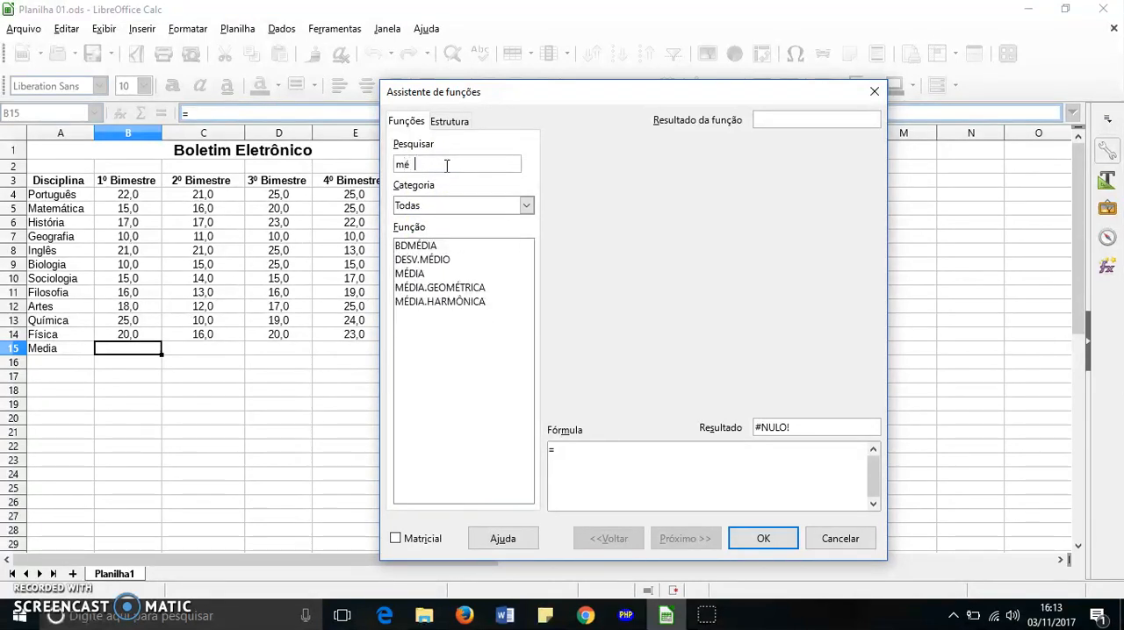
double_click(410, 274)
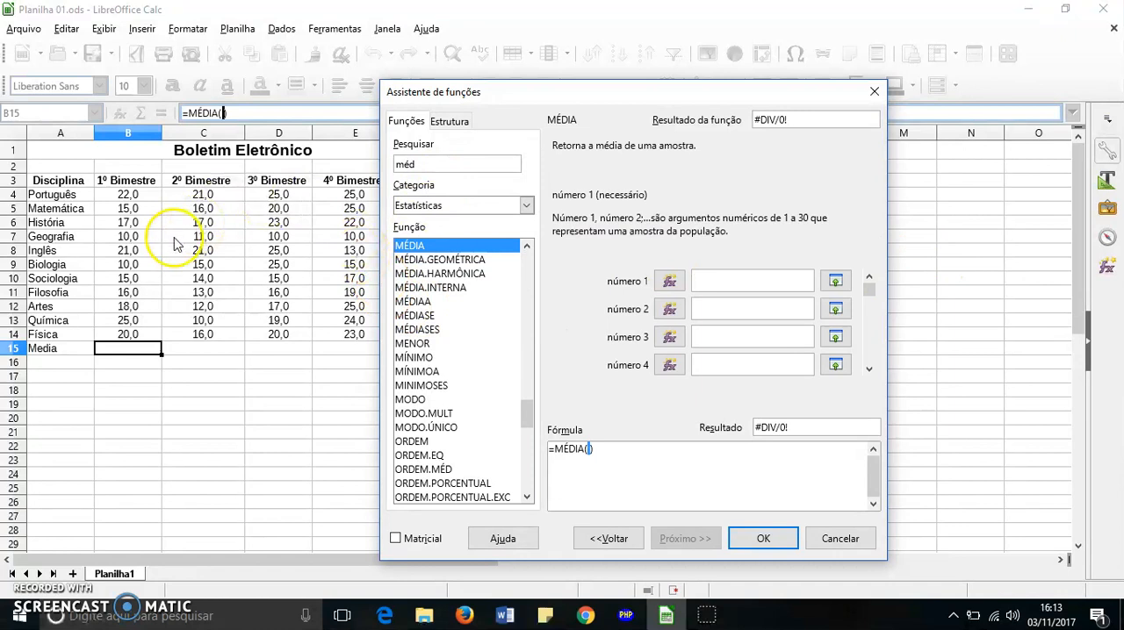
Give MÉDIA the 1º Bimestre grades B4:B14 as its first argument and apply the formula to cell B15
left_click(134, 195)
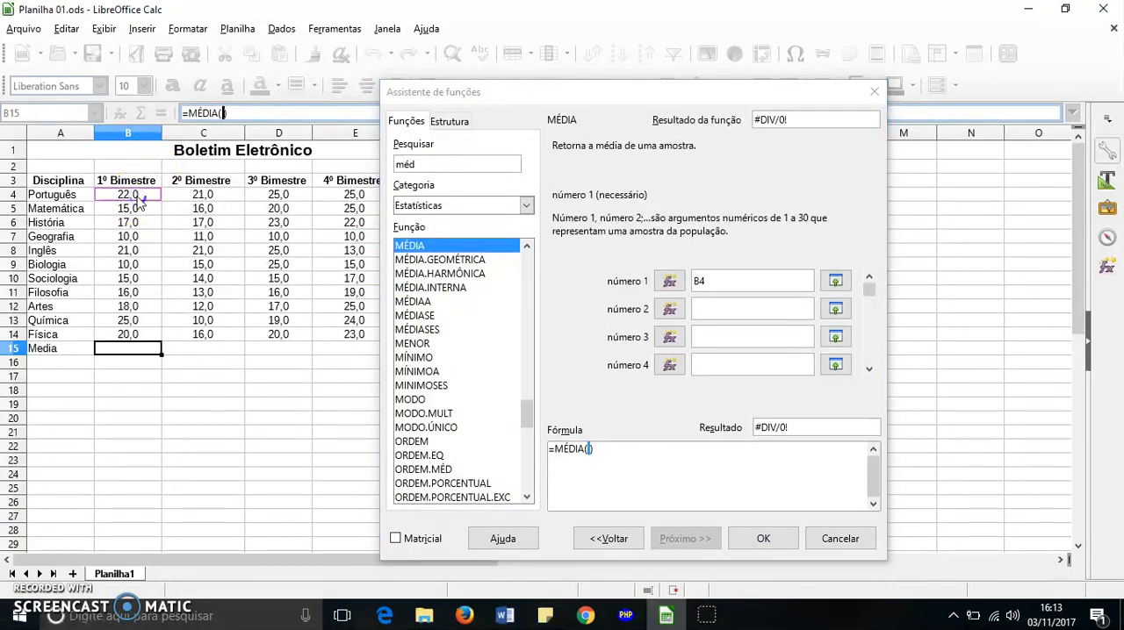
left_click_drag(139, 201, 154, 344)
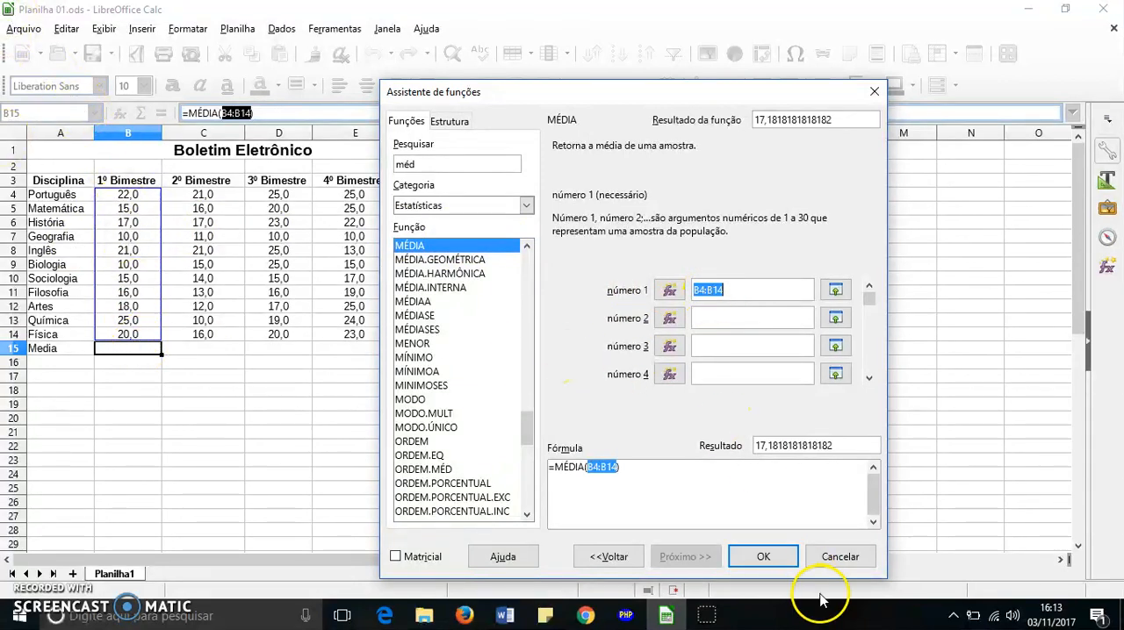
left_click(779, 565)
left_click(763, 558)
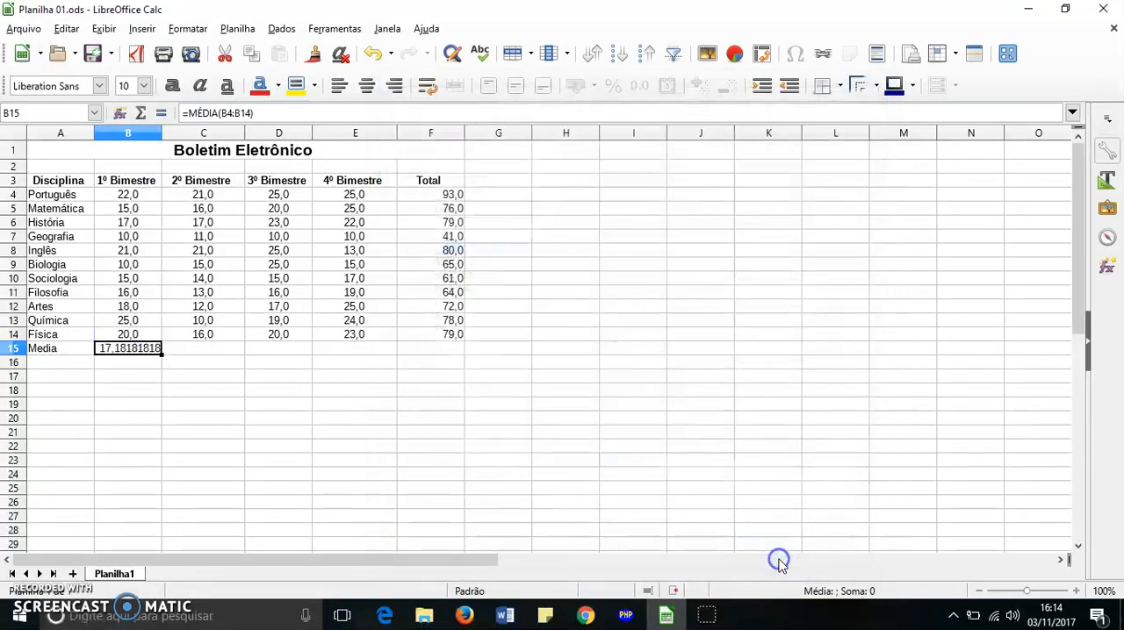
left_click(152, 389)
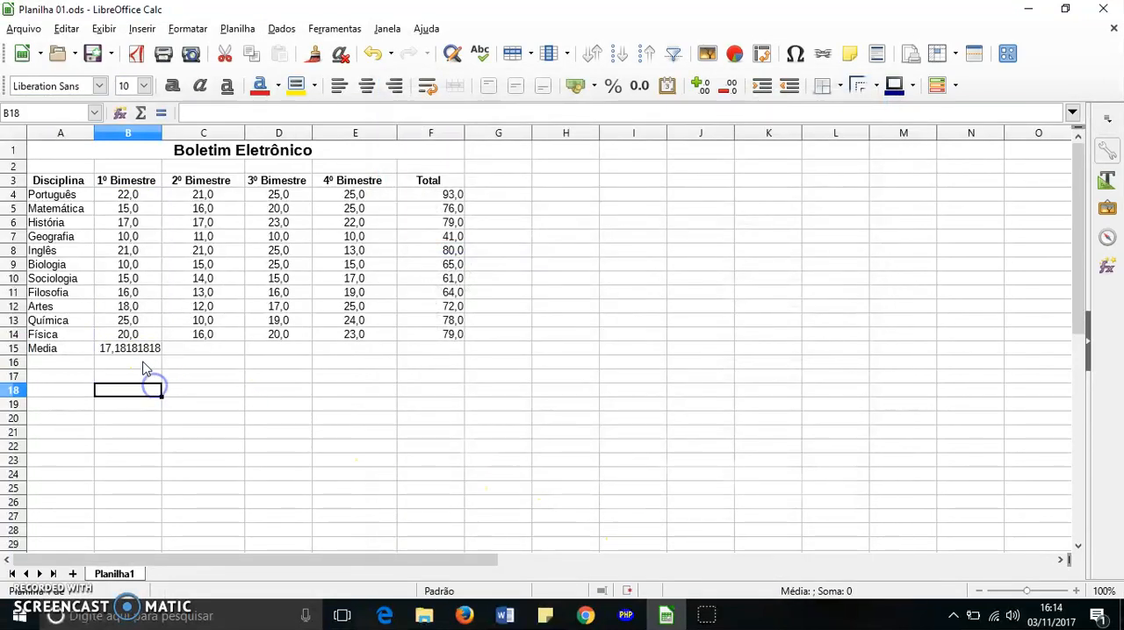
Fill the MÉDIA formula from cell B15 across to F15 to average the other bimesters and the Total column
left_click(146, 351)
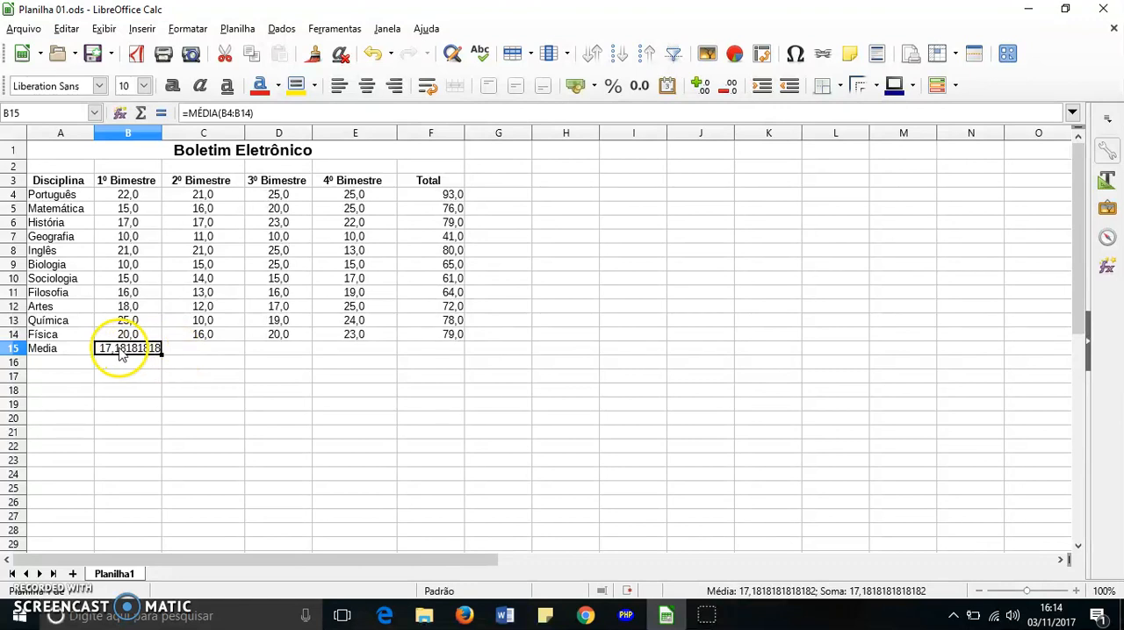
left_click(157, 391)
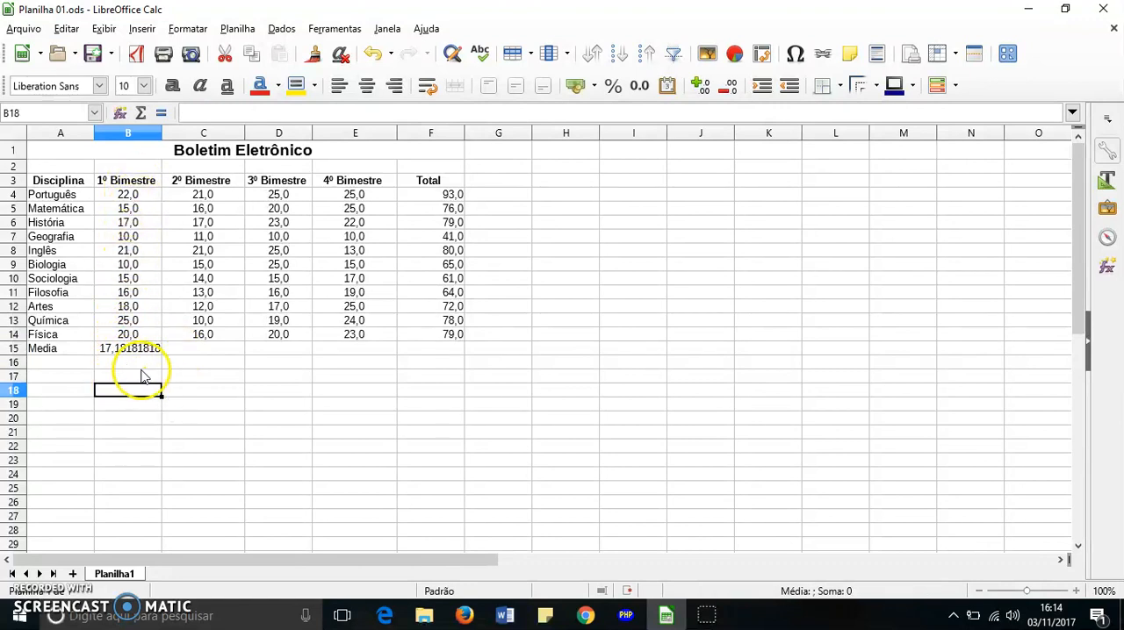
left_click(131, 336)
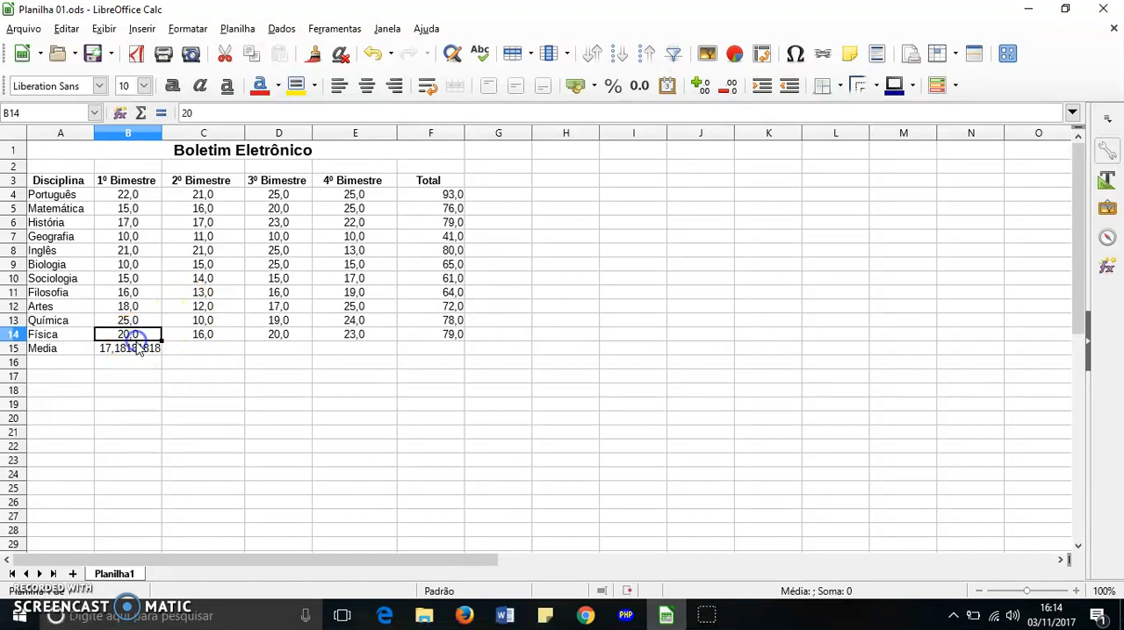
left_click(138, 352)
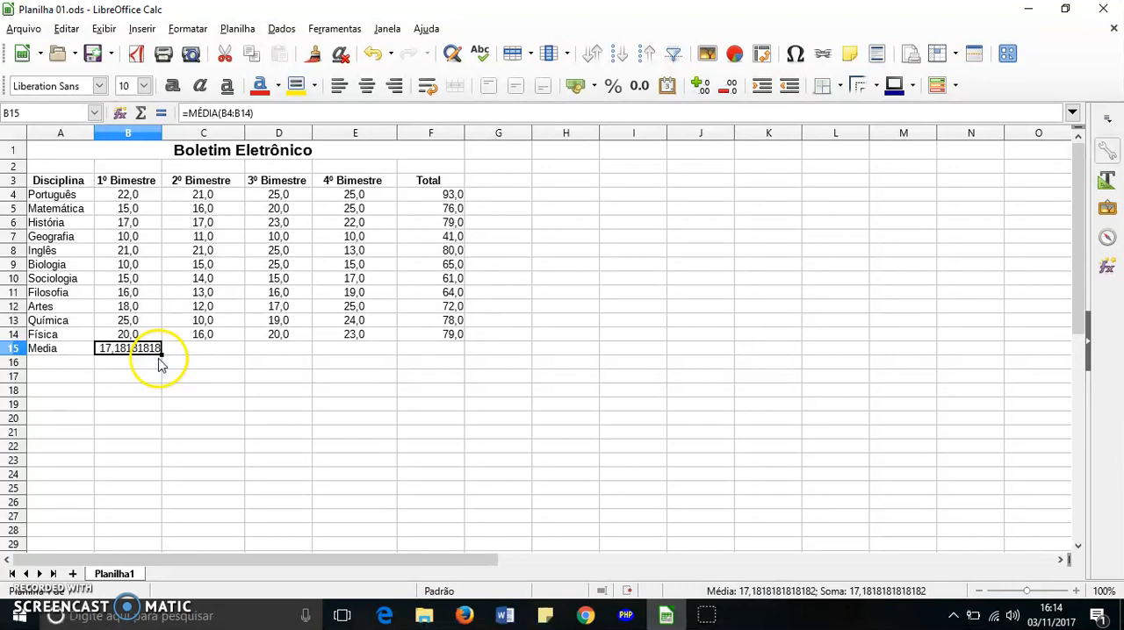
left_click_drag(161, 355, 441, 351)
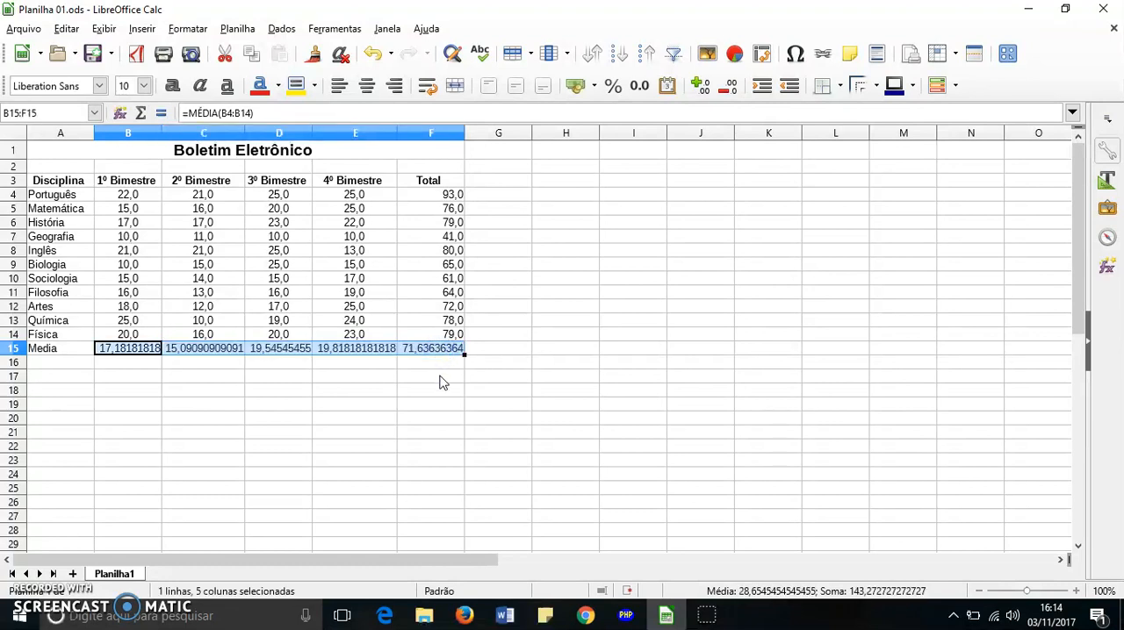
left_click(428, 389)
Check the copied formulas in the Media row to see which column's range each one averages
left_click(195, 351)
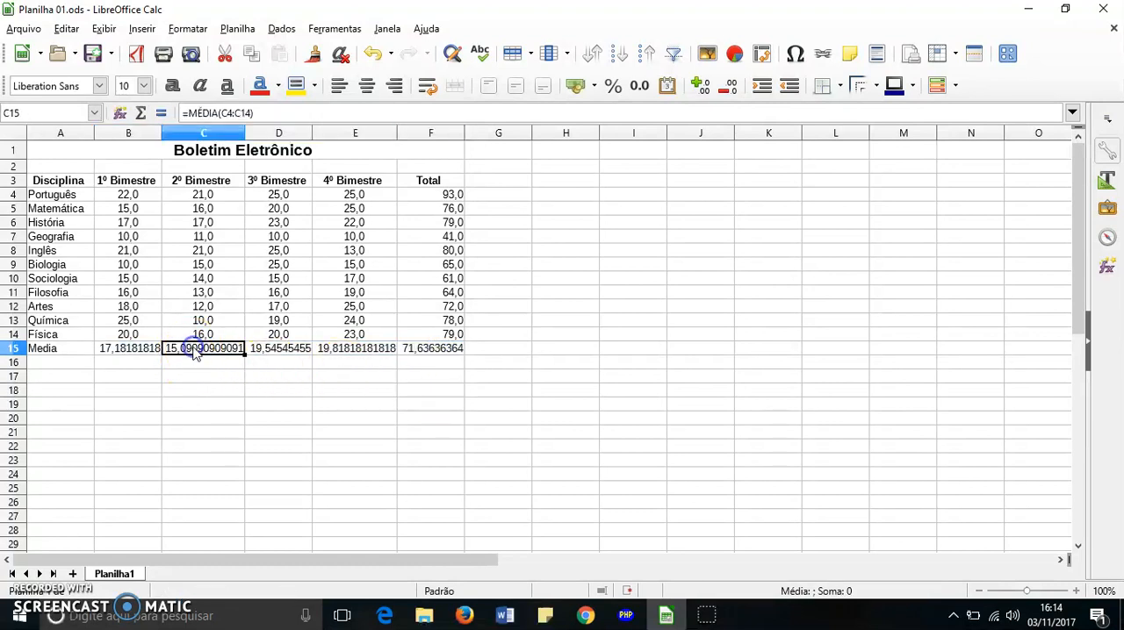
left_click(307, 353)
left_click(346, 351)
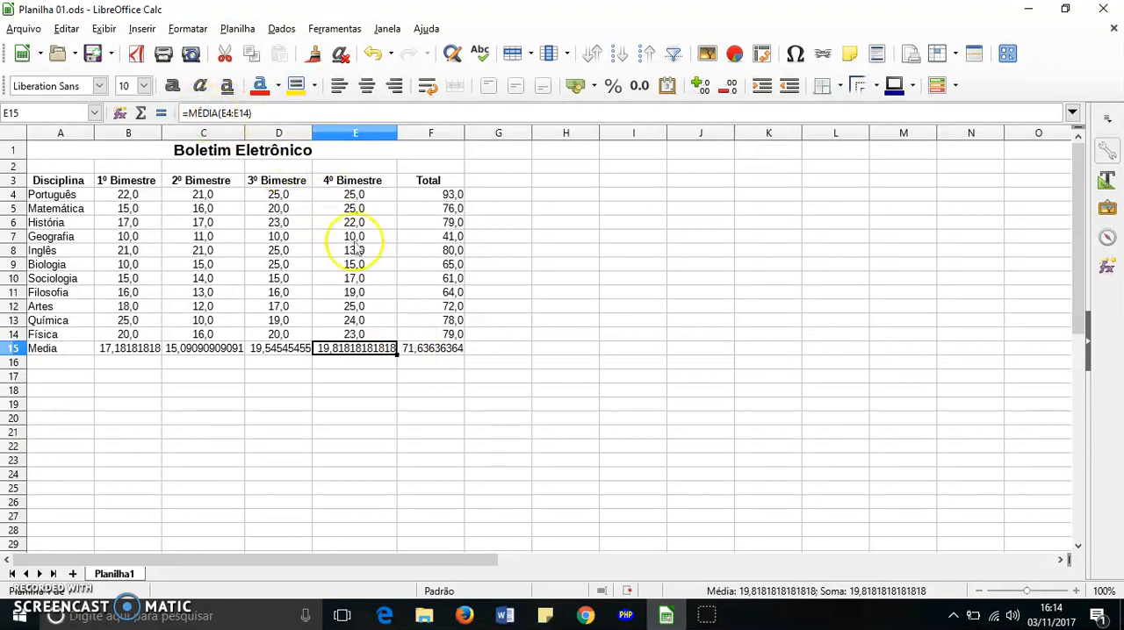
left_click(443, 349)
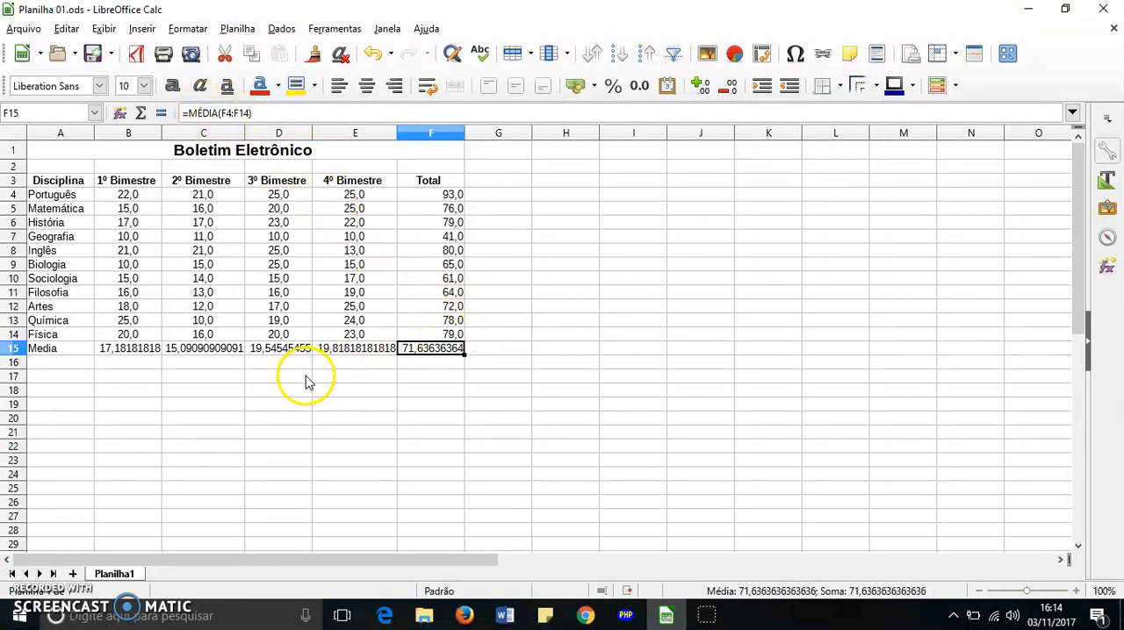
left_click(348, 352)
left_click(277, 351)
left_click(200, 354)
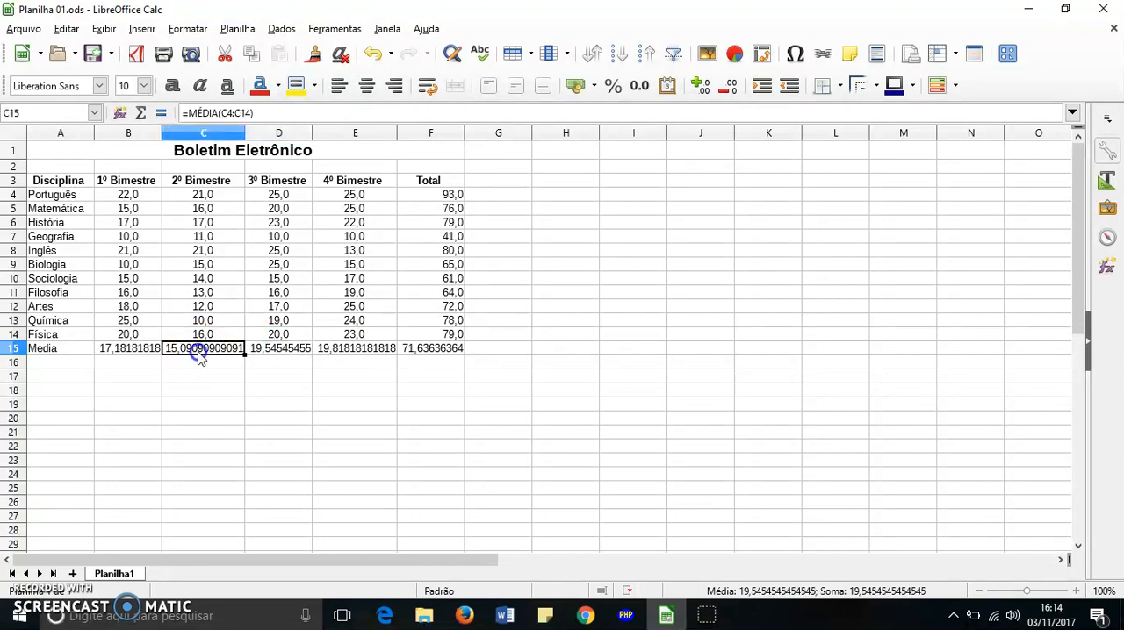